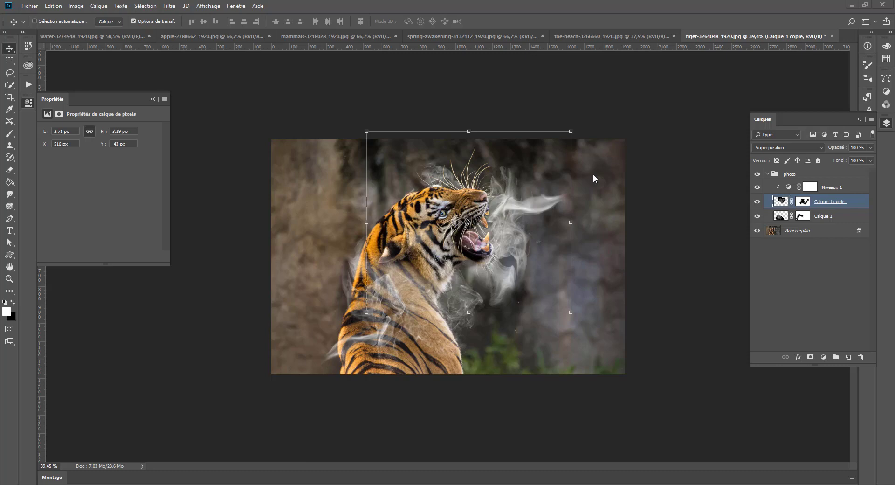
Try adding a layer of smoke over the water-3274948_1920.jpg photo and undo it
left_click(65, 37)
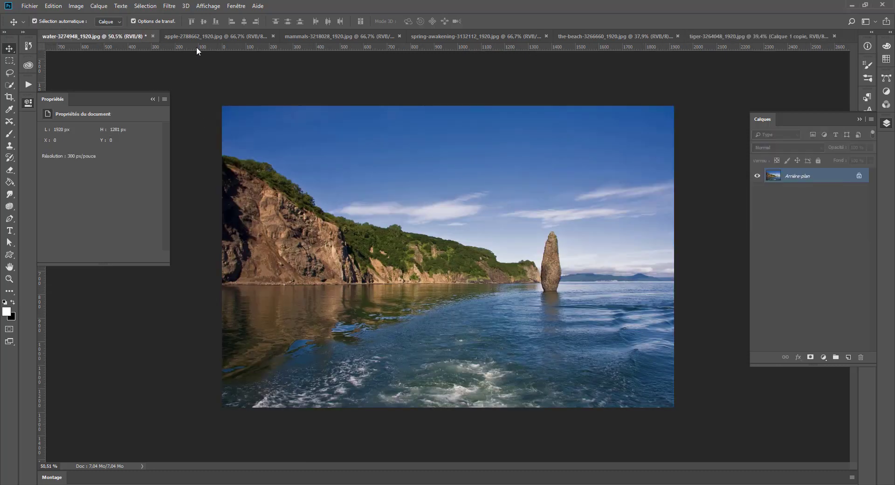
key("ctrl+v")
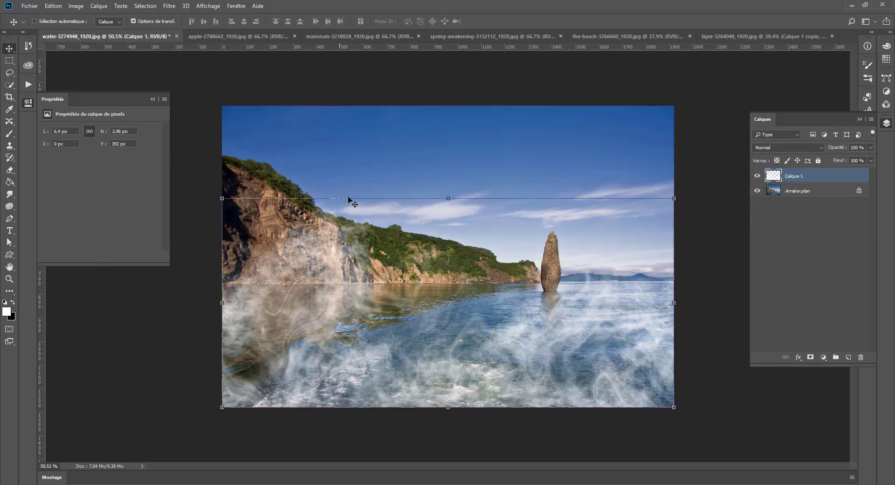
key("ctrl+z")
key("ctrl+z")
key("ctrl+z")
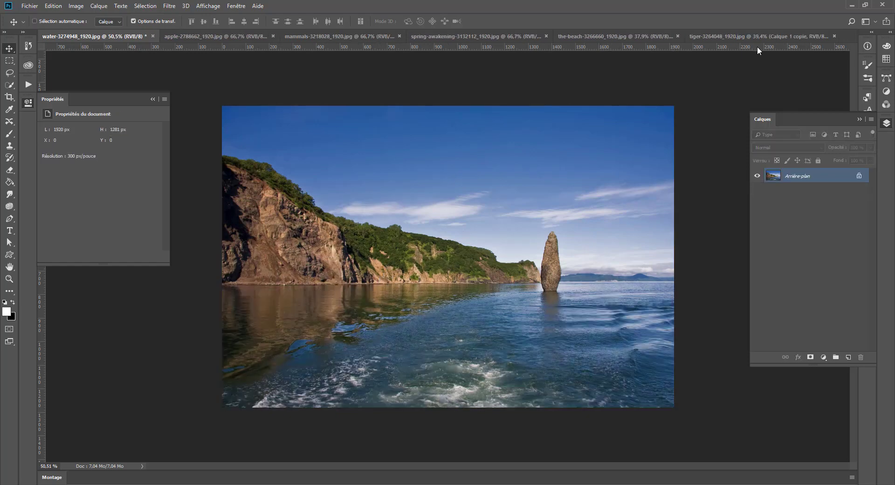
Switch to the tiger document and hide the Niveaux 1 and Calque 1 copie layers to examine the smoke on Calque 1
left_click(748, 36)
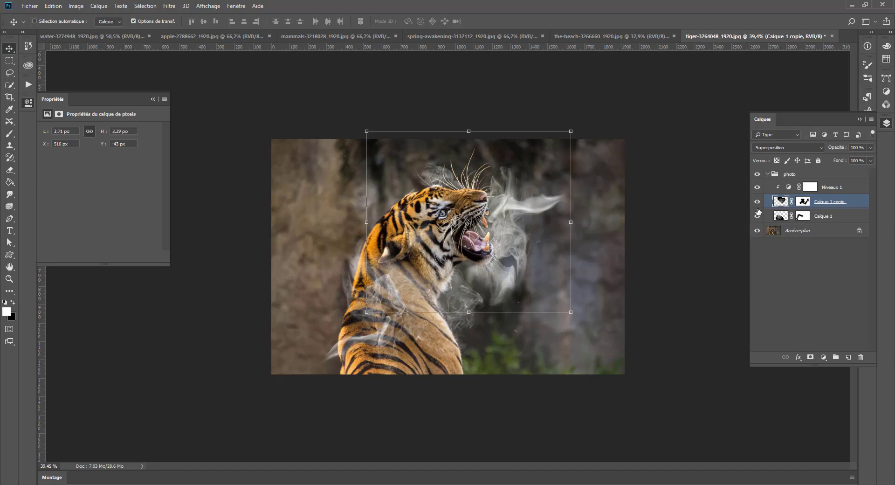
left_click(756, 187)
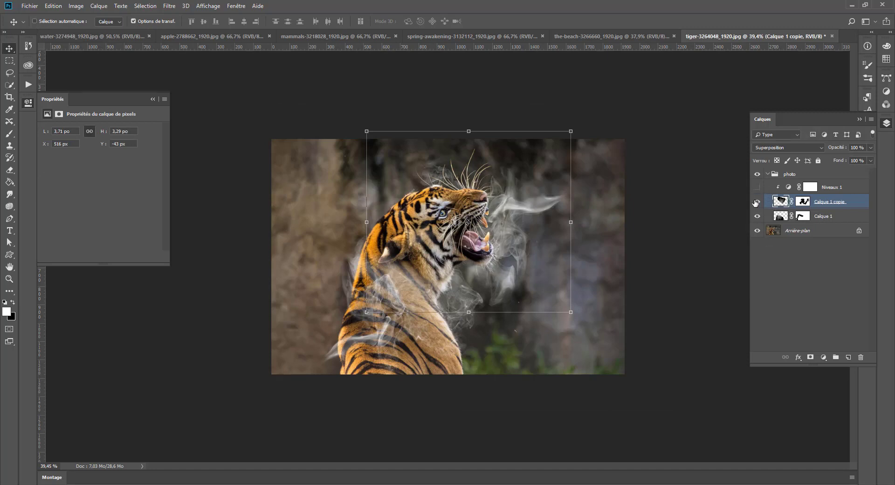
left_click(756, 201)
left_click(757, 202)
left_click(758, 201)
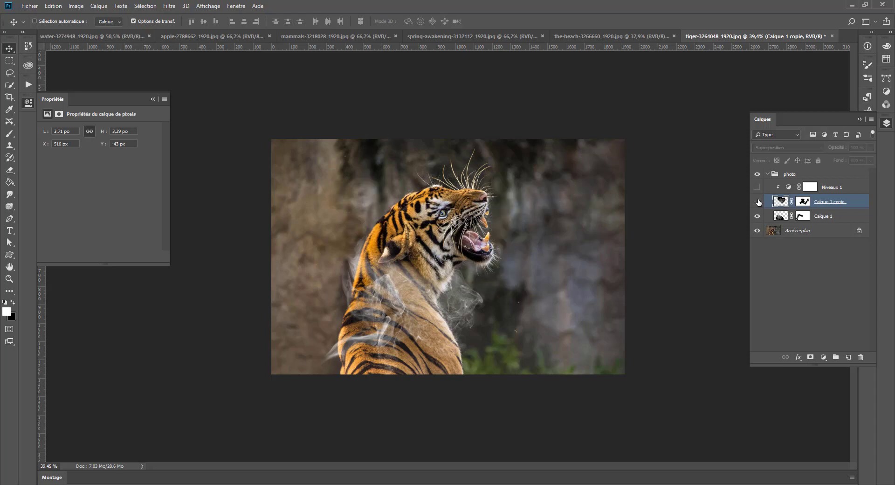
Check Calque 1's blend mode, keeping it on Superposition, and show the Calque 1 copie and Niveaux 1 layers again
left_click(785, 217)
left_click(770, 148)
left_click(779, 153)
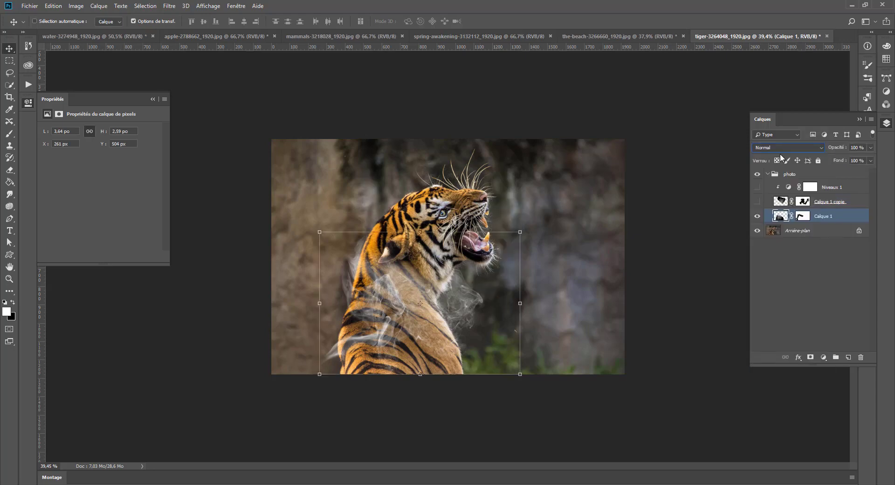
key("shift+alt+o")
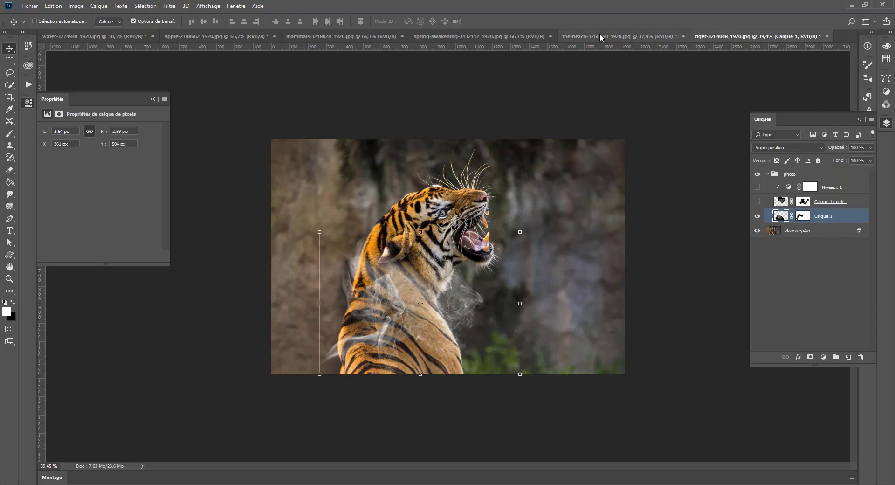
left_click(757, 201)
left_click(756, 187)
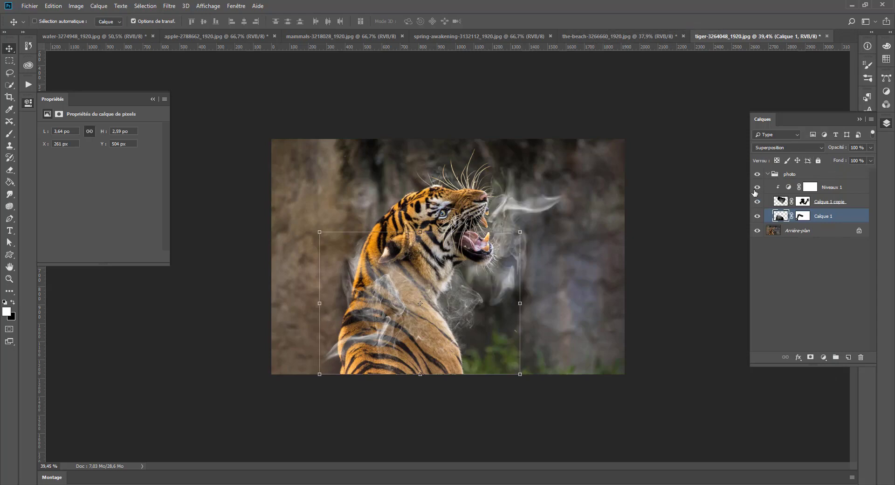
Open the smoke image fumee-188801.jpg from its folder as a separate document
left_click(9, 61)
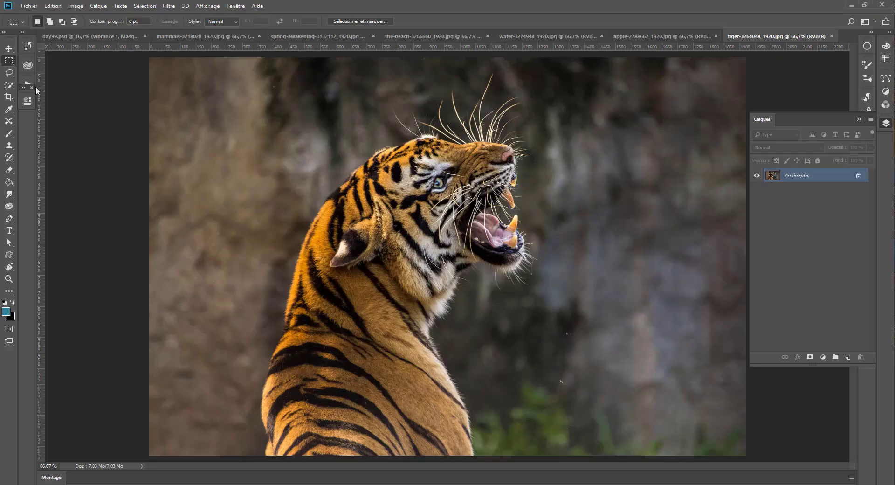
mouse_move(23, 98)
left_mouse_down()
mouse_move(24, 107)
mouse_move(22, 97)
left_mouse_up()
left_click(268, 484)
left_click_drag(157, 102, 774, 19)
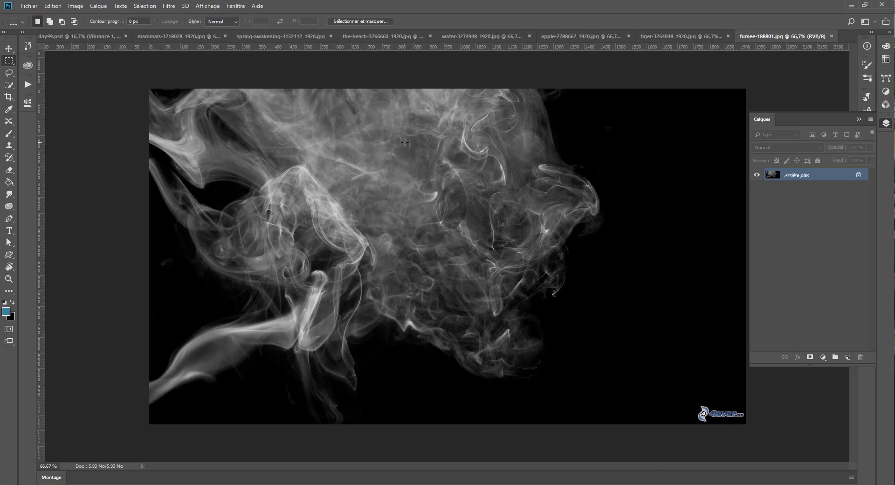
Add a new layer above the background in the tiger document and activate the Brush tool
left_click(679, 36)
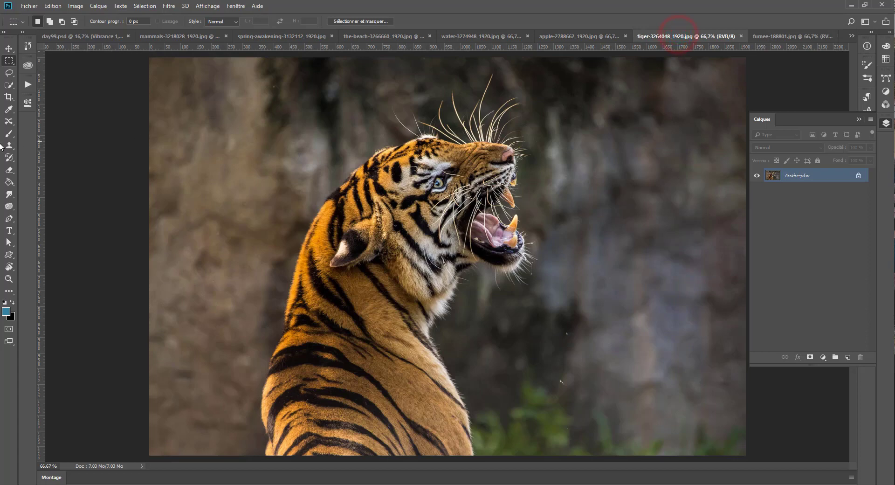
left_click(852, 357)
left_click(9, 133)
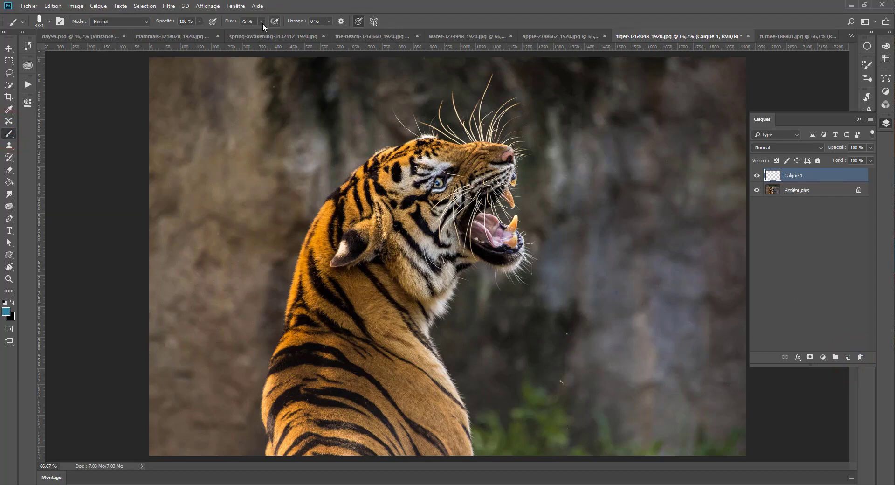
Set the brush flow to 100 % and open the brush presets, collapsing the smirtbrushes2015 group to see the smoke-2 set
left_click(261, 22)
left_click_drag(261, 32, 272, 31)
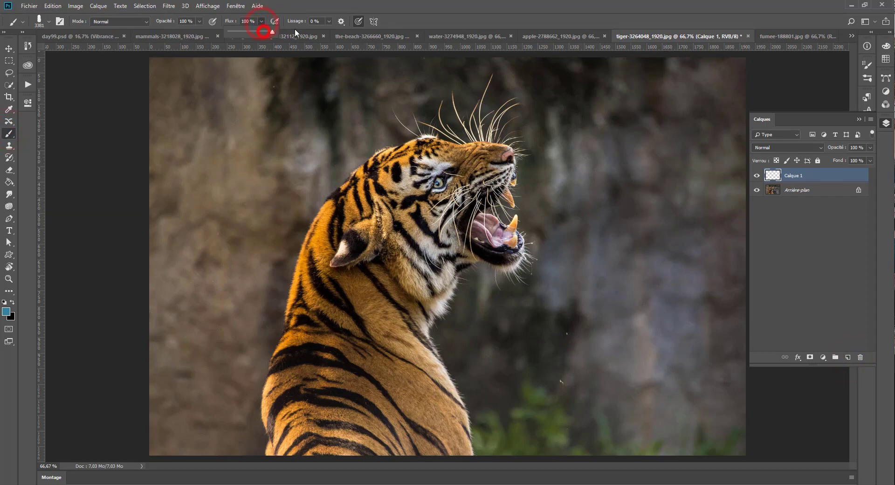
right_click(262, 195)
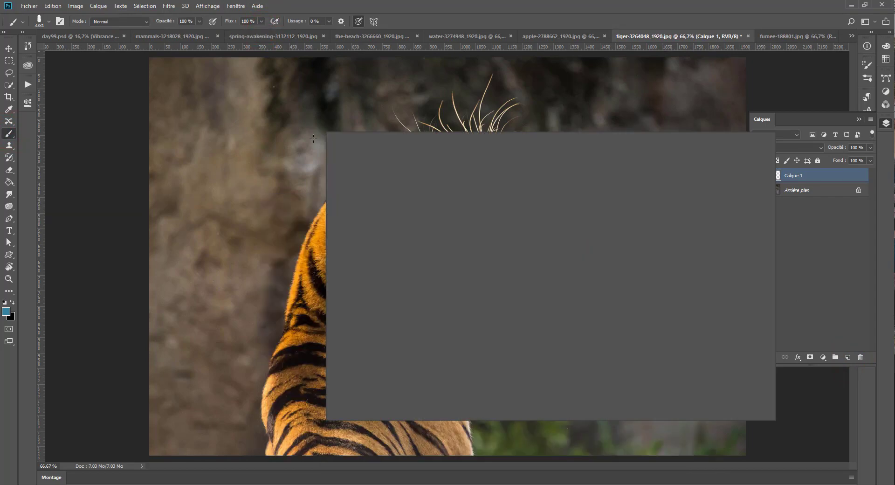
left_click(337, 285)
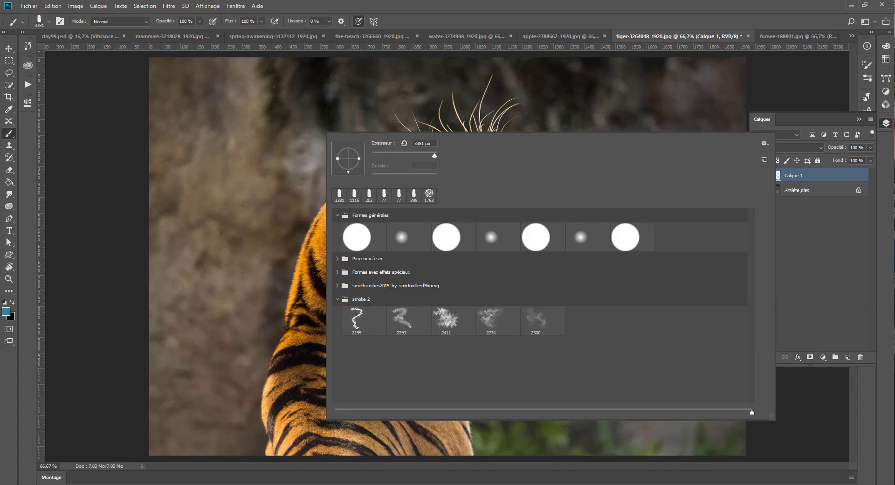
Open a new Chrome window and search the web for "brush smoke"
left_click(460, 475)
right_click(441, 480)
left_click(410, 423)
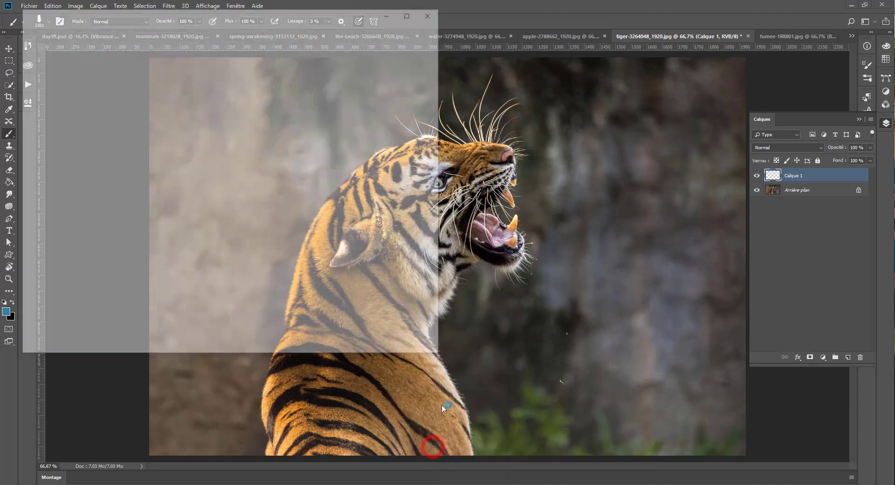
left_click(406, 13)
left_click(316, 22)
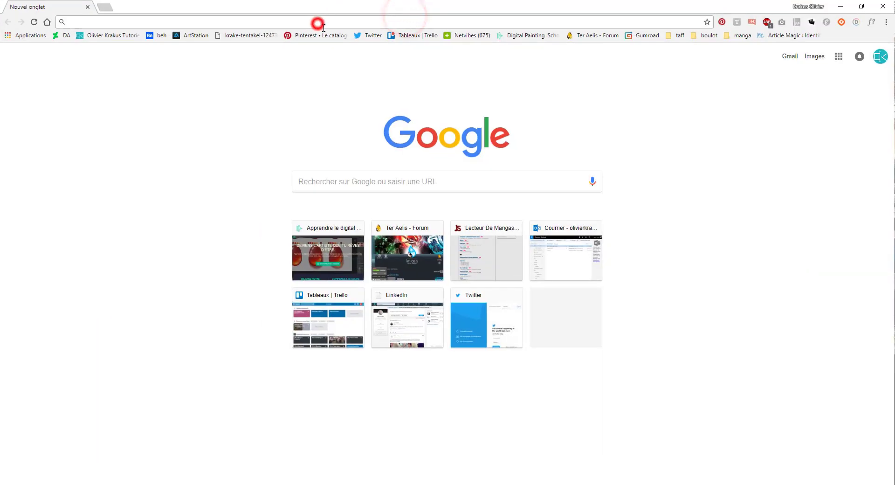
type("brus")
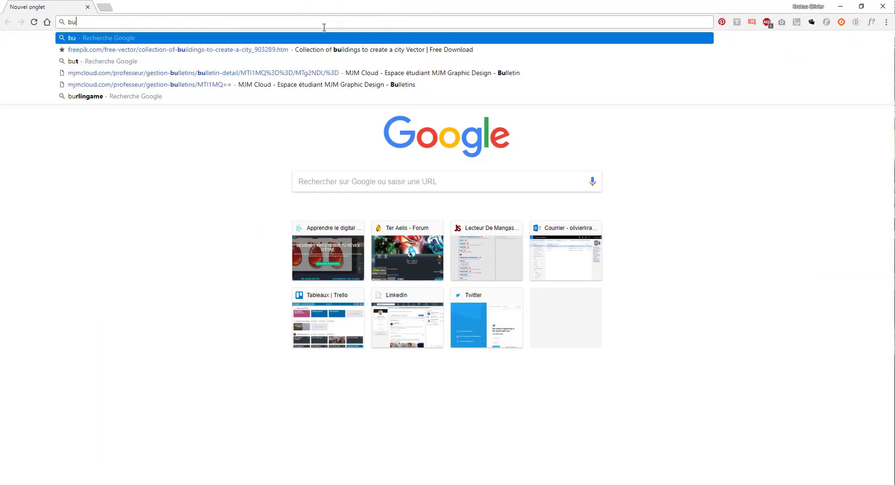
type("h smoke")
key("Return")
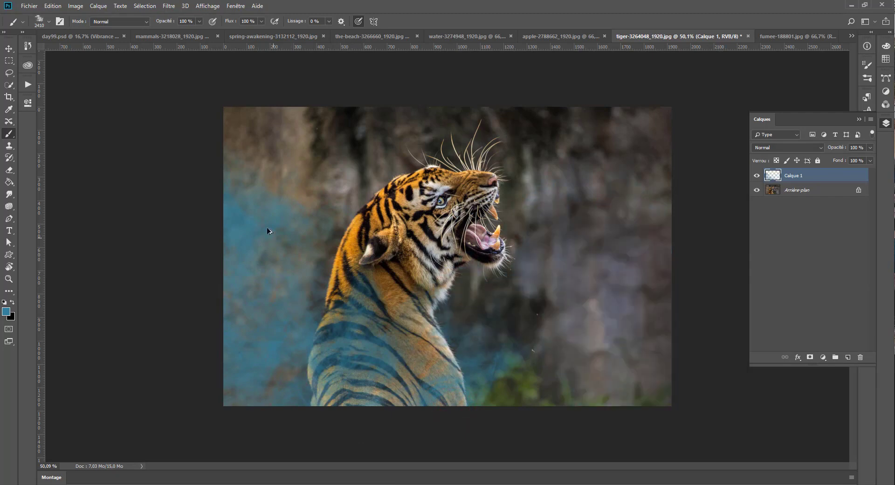
Undo the blue smoke stamp, reset the colours and try white smoke strokes around the tiger, undoing them as well
key("ctrl+z")
key("d")
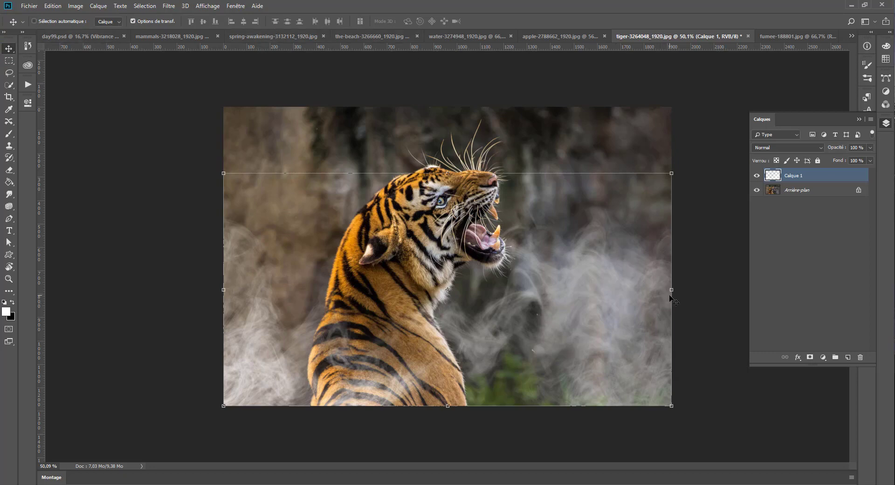
key("ctrl+z")
Select and cut the smoke area of fumee-188801.jpg without the corner logo, and close that document without saving
left_click(790, 37)
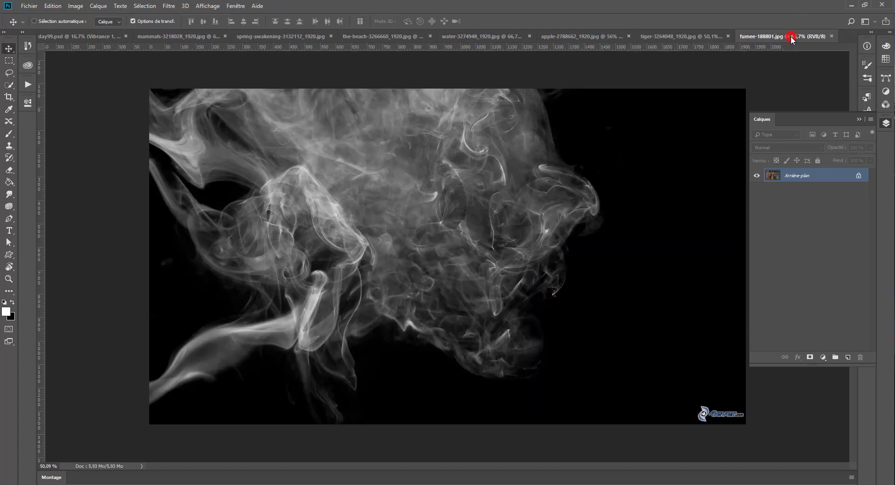
left_click(9, 60)
left_click_drag(96, 56, 617, 438)
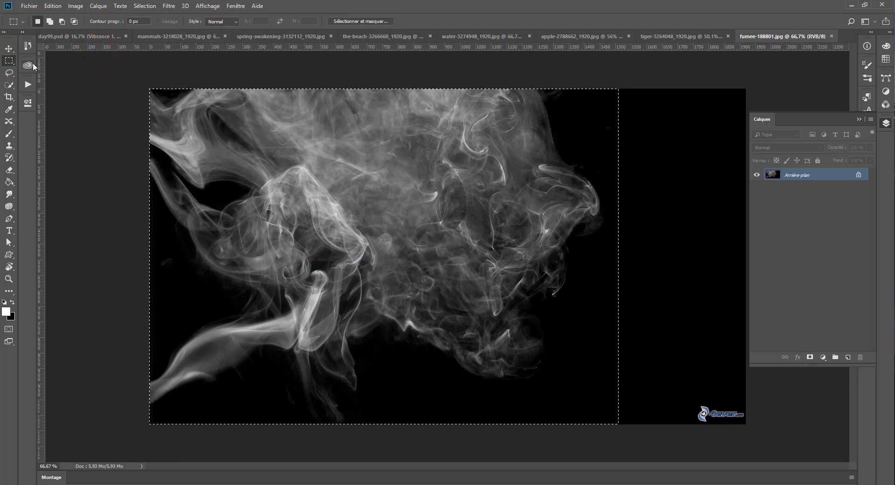
key("ctrl+x")
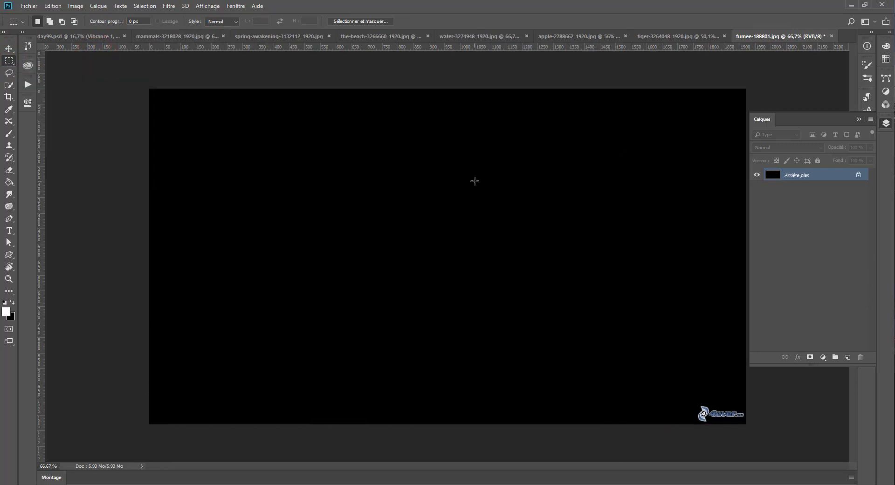
left_click(831, 36)
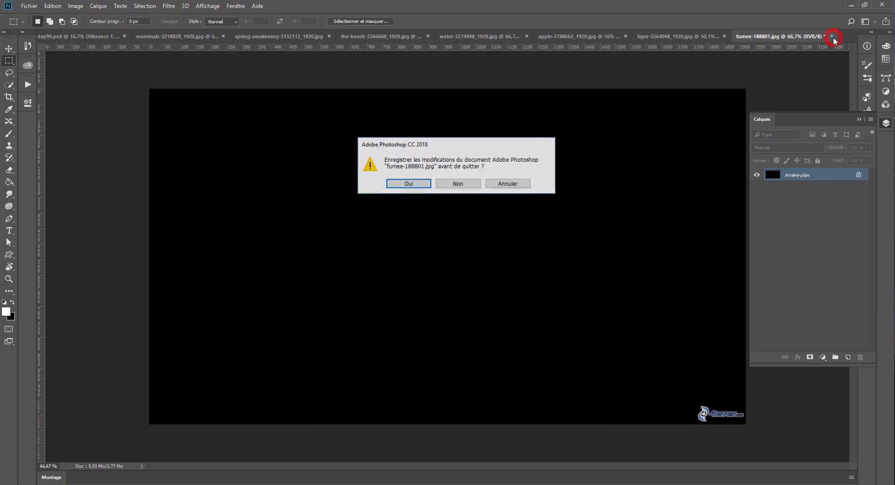
left_click(450, 184)
Paste the cut smoke over the tiger photo and set its blend mode to Densité couleur -
key("ctrl+v")
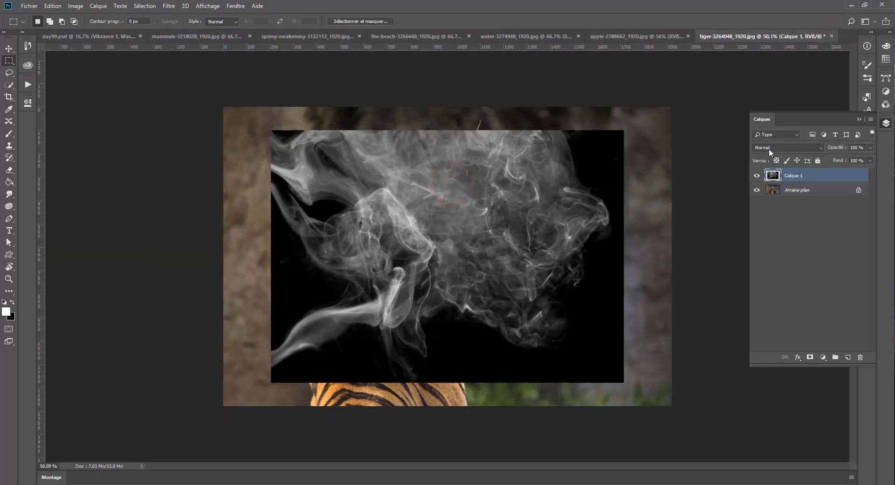
left_click(787, 147)
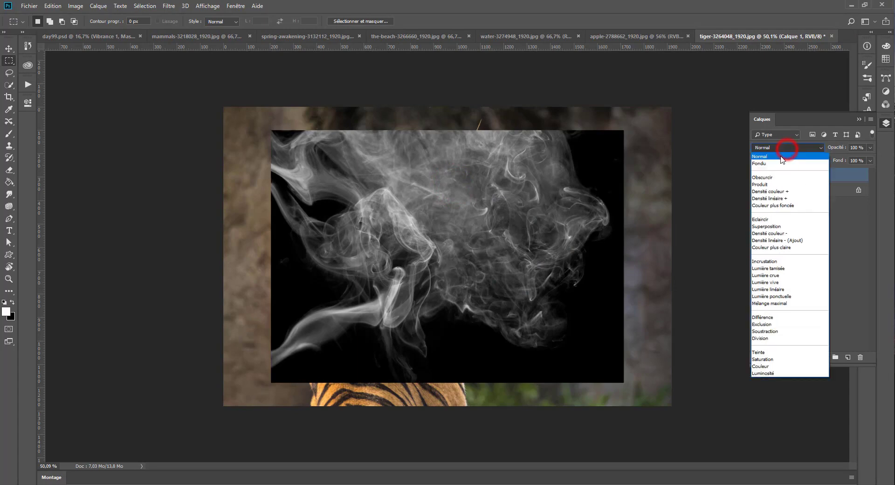
left_click(775, 185)
scroll(770, 147, "down", 4)
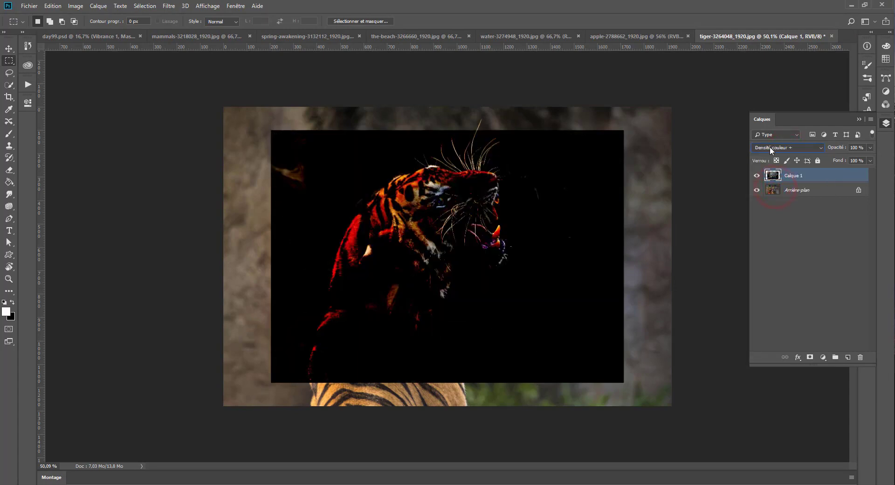
scroll(770, 146, "down", 2)
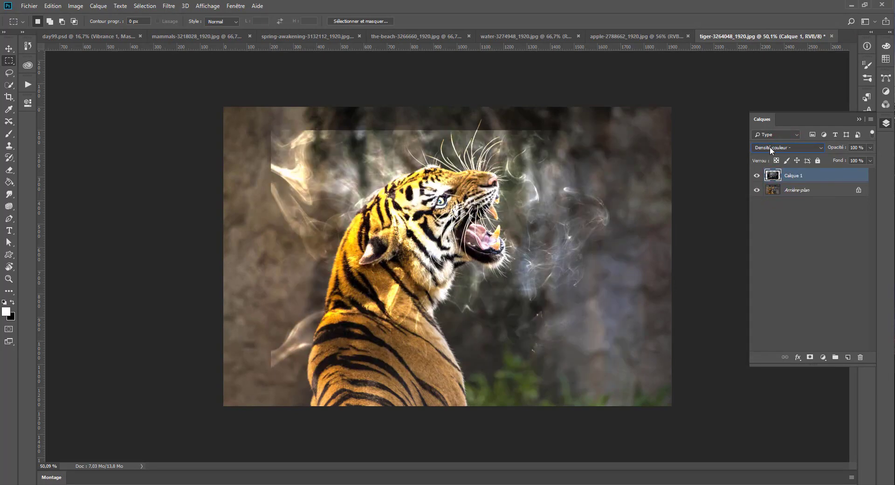
Reposition the smoke over the tiger's head and back, and set its blend mode to Superposition
key("v")
left_click_drag(528, 222, 458, 247)
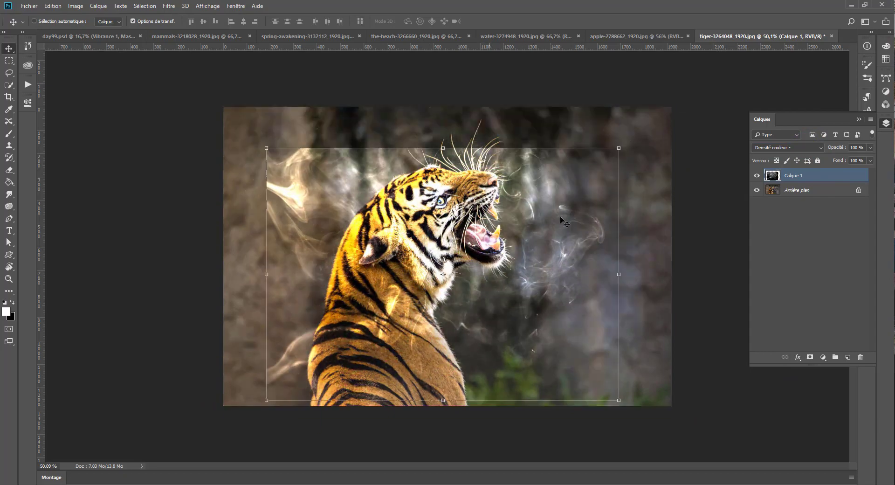
left_click(776, 147)
left_click(776, 147)
scroll(776, 148, "up", 1)
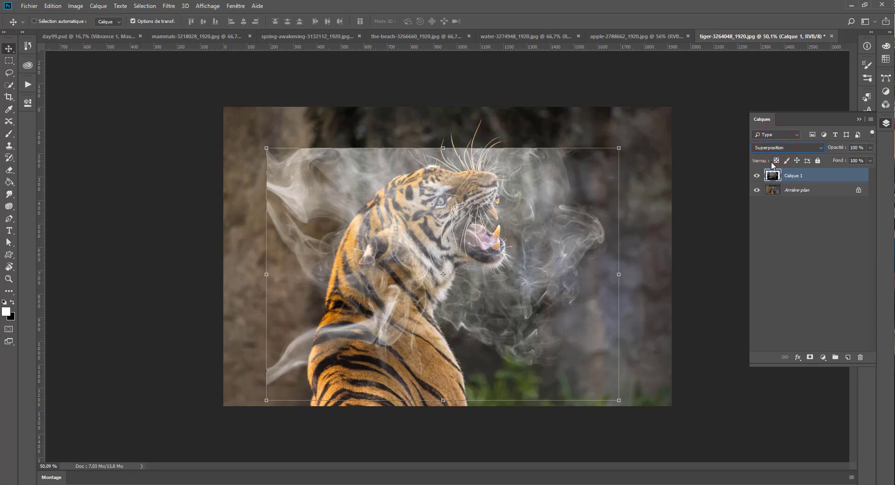
scroll(772, 148, "down", 2)
scroll(772, 148, "up", 1)
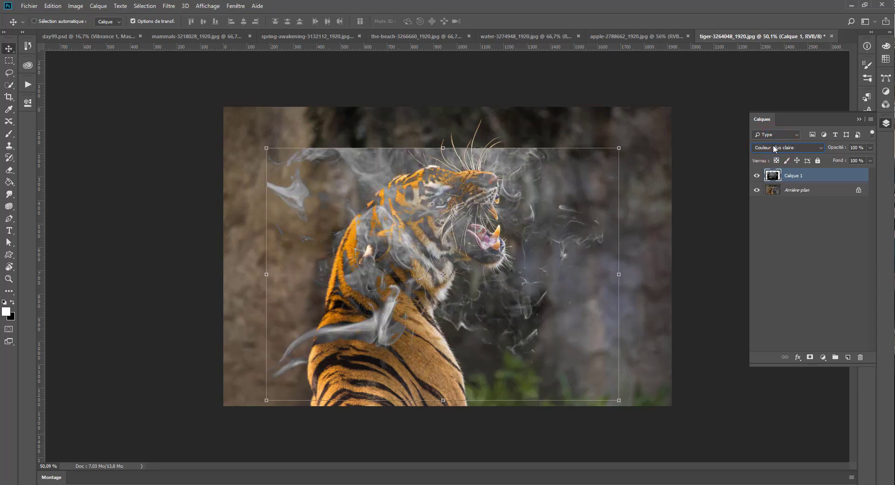
scroll(772, 148, "down", 1)
left_click_drag(497, 213, 526, 200)
Warp the smoke layer with Déformation, pulling its corners and edges inward so the smoke wraps around the tiger
right_click(501, 252)
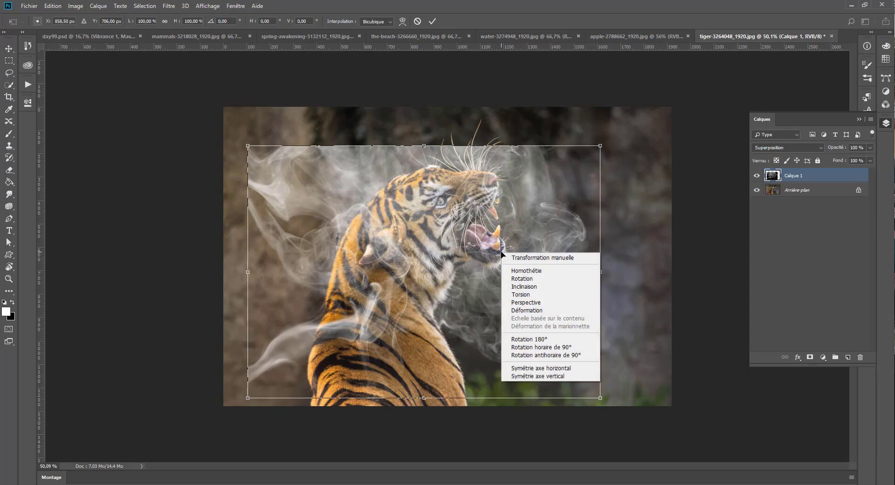
left_click(534, 310)
left_click_drag(586, 255, 540, 290)
left_click_drag(600, 398, 388, 356)
left_click_drag(600, 146, 543, 174)
left_click_drag(246, 146, 293, 170)
mouse_move(327, 255)
left_mouse_down()
mouse_move(326, 273)
mouse_move(325, 264)
left_mouse_up()
left_click_drag(247, 391, 286, 454)
key("Return")
Add a layer mask to the smoke layer and choose a much smaller soft round brush with 0 % hardness
left_click(809, 357)
left_click(6, 134)
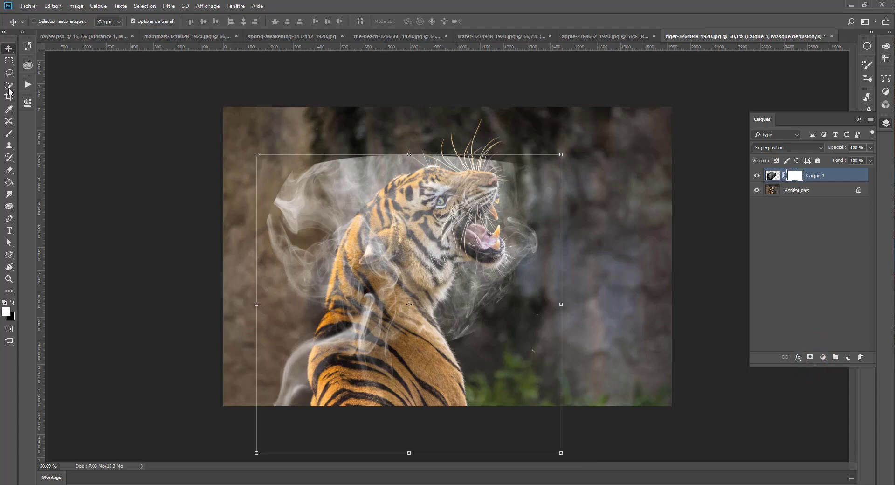
left_click(9, 135)
right_click(302, 181)
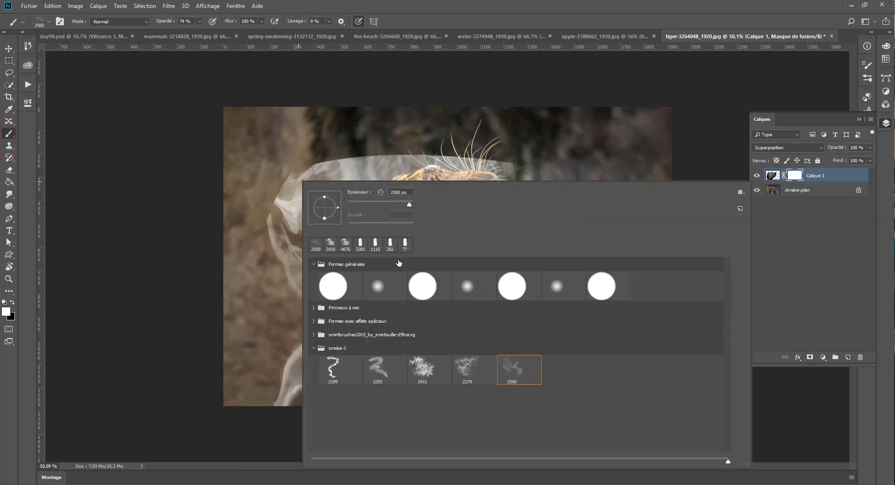
left_click(471, 294)
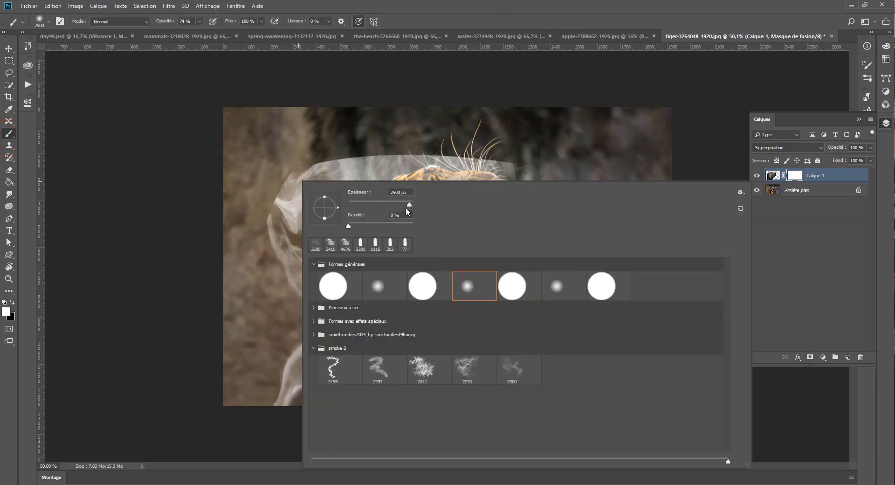
left_click_drag(405, 207, 400, 206)
left_click(138, 160)
Paint black on the mask to hide the smoke over the tiger's head, neck and back
left_click(389, 215)
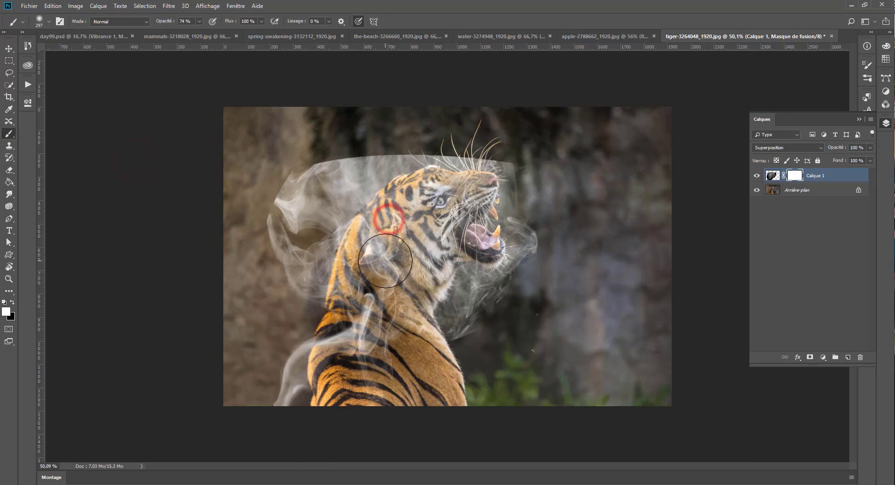
key("x")
mouse_move(385, 260)
left_mouse_down()
mouse_move(413, 273)
mouse_move(470, 203)
mouse_move(408, 212)
mouse_move(382, 190)
mouse_move(457, 203)
mouse_move(481, 192)
mouse_move(426, 202)
mouse_move(386, 232)
mouse_move(417, 203)
mouse_move(368, 242)
mouse_move(359, 354)
mouse_move(367, 333)
left_mouse_up()
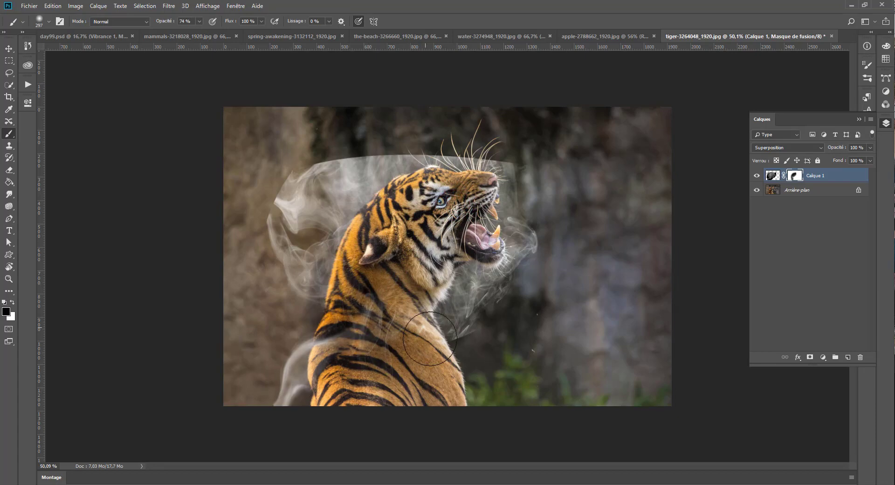
left_click_drag(341, 262, 424, 194)
left_click(446, 198)
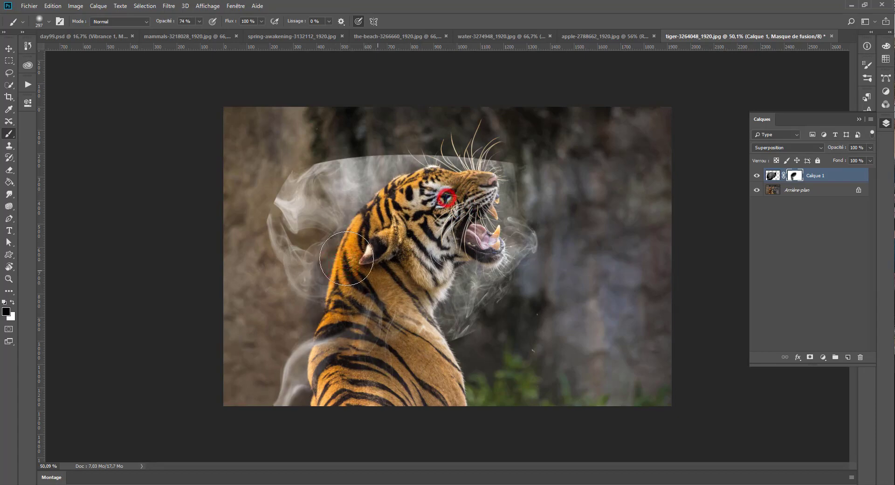
Hide the smoke behind the tiger's back on the mask, and paint it back in with white
key("x")
mouse_move(316, 253)
left_mouse_down()
mouse_move(313, 283)
mouse_move(322, 233)
mouse_move(338, 222)
mouse_move(302, 230)
mouse_move(391, 204)
mouse_move(335, 203)
mouse_move(334, 237)
mouse_move(298, 260)
mouse_move(304, 230)
mouse_move(339, 196)
mouse_move(276, 321)
left_mouse_up()
key("x")
key("x")
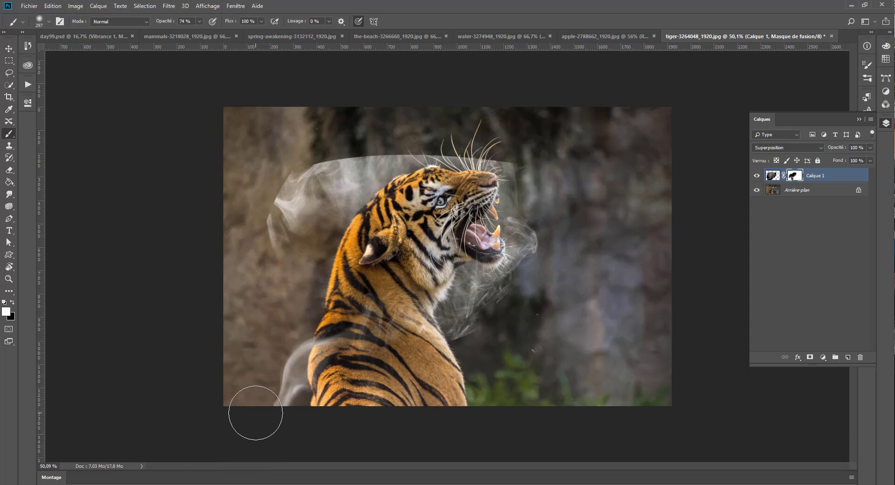
mouse_move(309, 233)
left_mouse_down()
mouse_move(280, 250)
mouse_move(305, 226)
mouse_move(282, 289)
left_mouse_up()
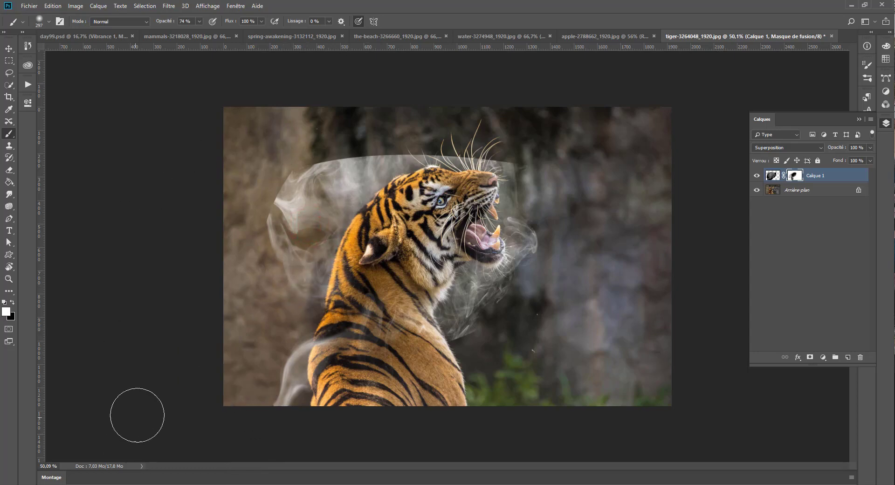
Paint black on the mask along the smoke's upper edge to remove the hard border above the tiger's head
key("x")
left_click(242, 218)
mouse_move(243, 217)
left_mouse_down()
mouse_move(260, 156)
mouse_move(260, 176)
mouse_move(280, 190)
mouse_move(239, 186)
mouse_move(286, 134)
mouse_move(541, 166)
mouse_move(568, 178)
left_mouse_up()
mouse_move(551, 160)
left_mouse_down()
mouse_move(501, 142)
mouse_move(397, 123)
mouse_move(299, 142)
mouse_move(486, 156)
left_mouse_up()
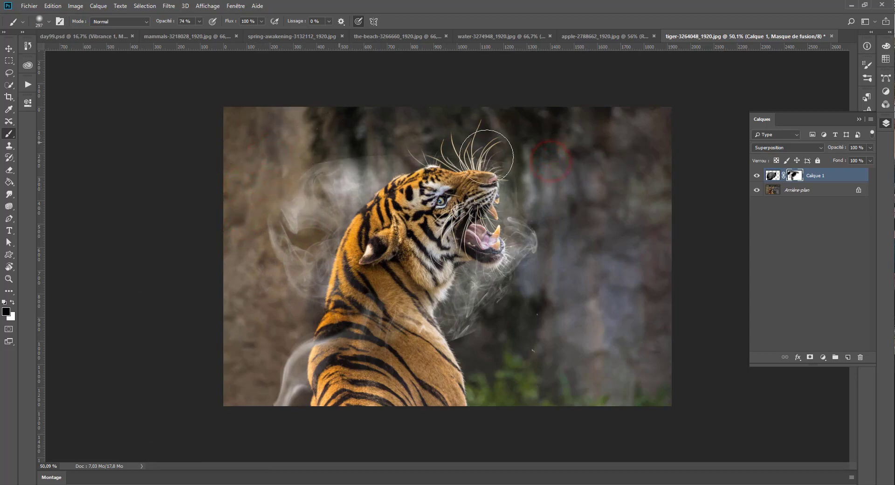
mouse_move(429, 155)
left_mouse_down()
mouse_move(239, 159)
mouse_move(431, 150)
mouse_move(353, 177)
left_mouse_up()
left_click_drag(396, 148, 471, 128)
left_click_drag(505, 176, 535, 177)
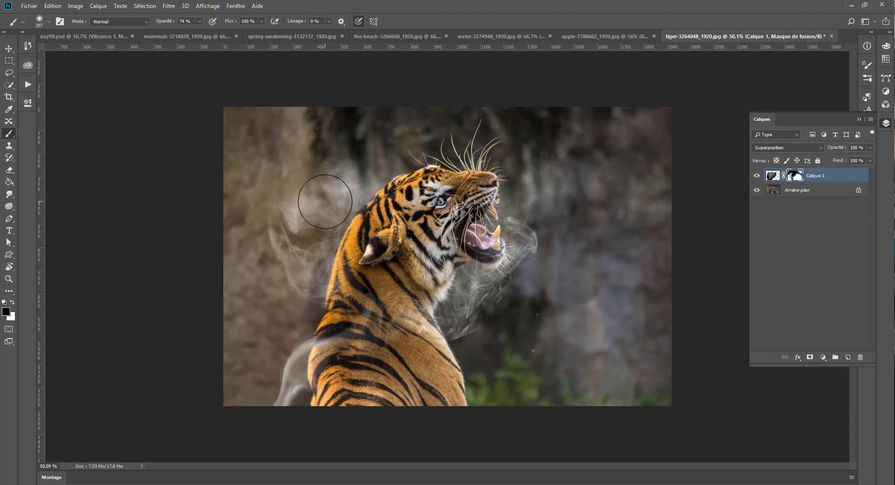
Paint white on the mask to restore smoke behind the tiger's neck, and compare with the mask temporarily disabled
key("x")
left_click_drag(318, 203, 400, 180)
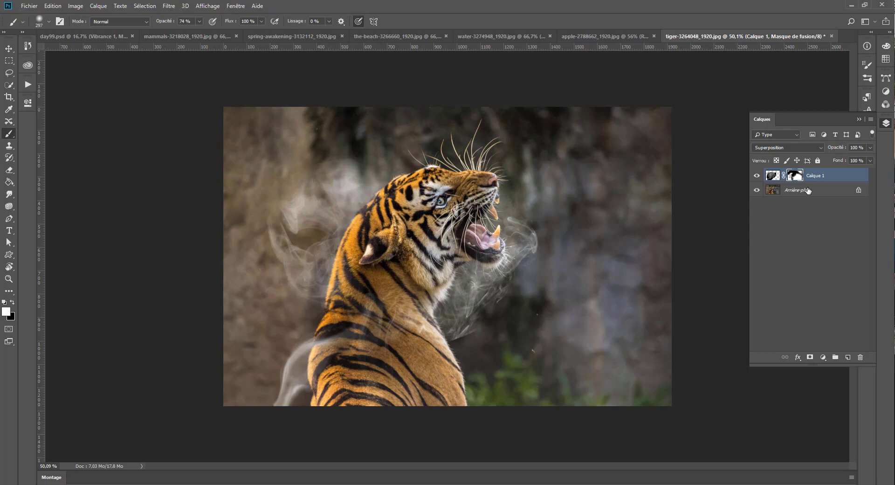
left_click(795, 175, "shift")
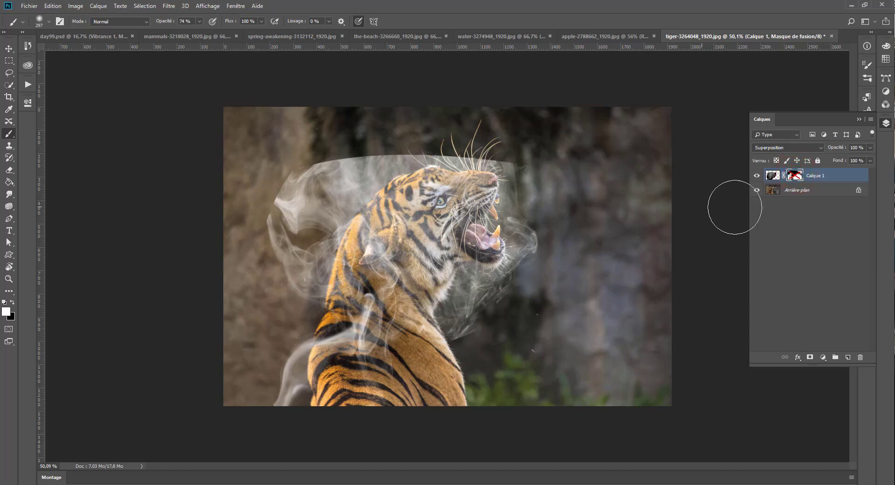
left_click(795, 176, "shift")
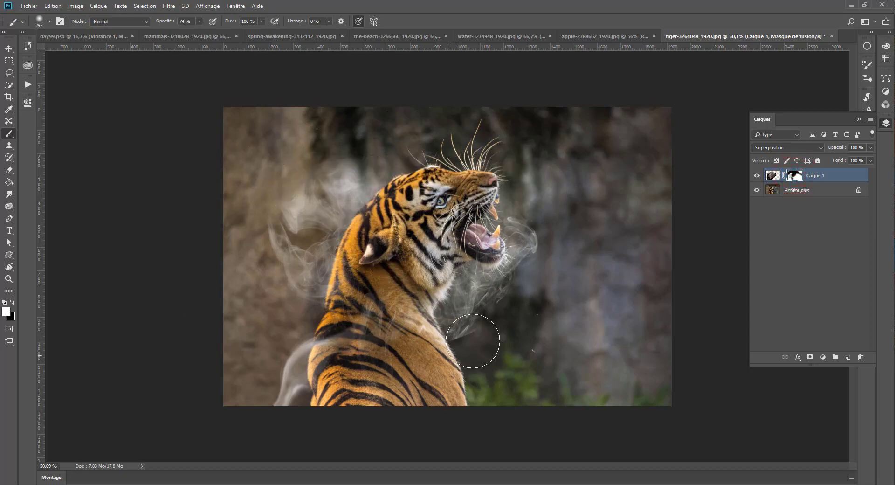
Paint black on the mask to clear the smoke from the tiger's lower jaw, mouth and cheek
key("x")
left_click(490, 252)
left_click(488, 250)
left_click(476, 248)
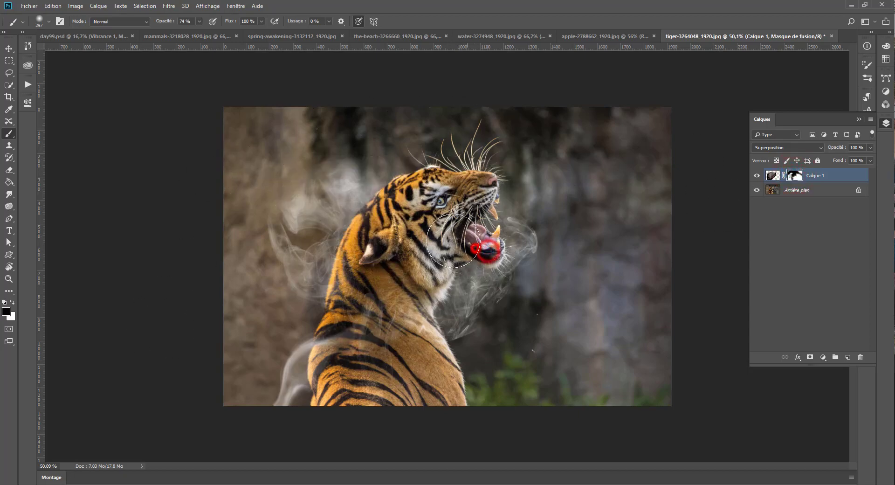
left_click(451, 240)
left_click(427, 232)
Duplicate the masked smoke layer and compare the smoke's intensity with and without the copy
left_click(9, 48)
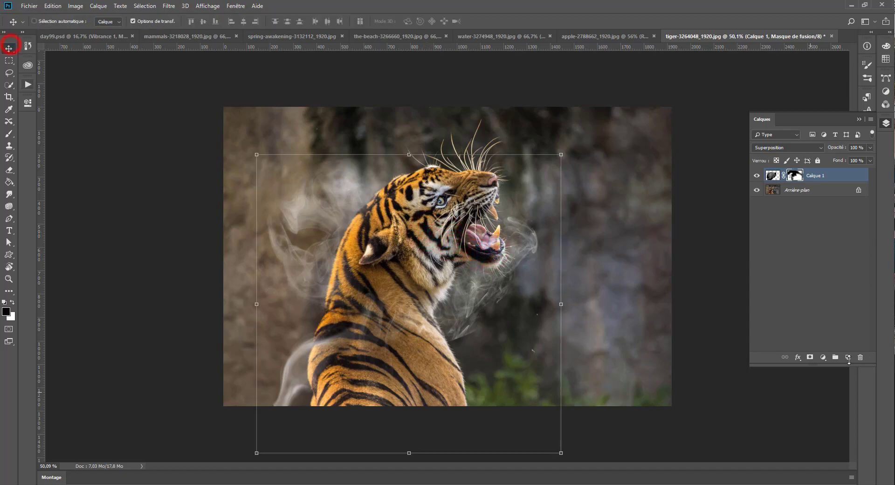
key("ctrl+j")
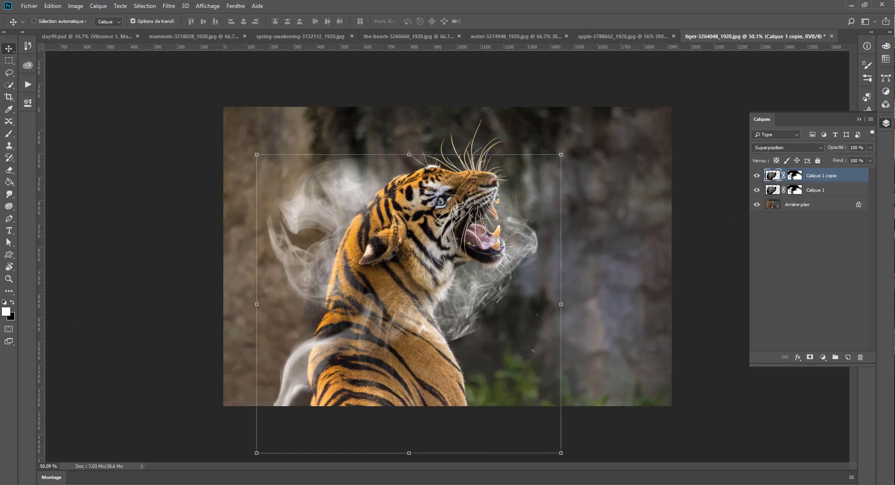
left_click(753, 176)
left_click(753, 177)
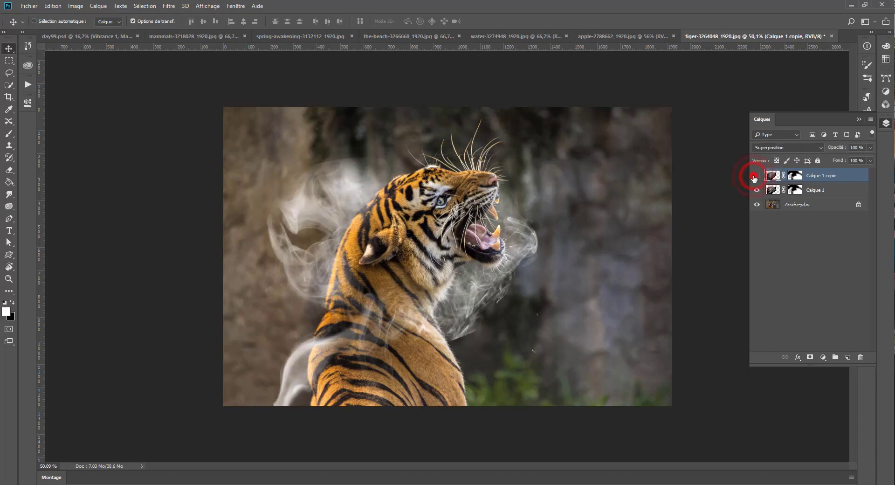
left_click(753, 176)
left_click(753, 177)
left_click(753, 176)
left_click(753, 177)
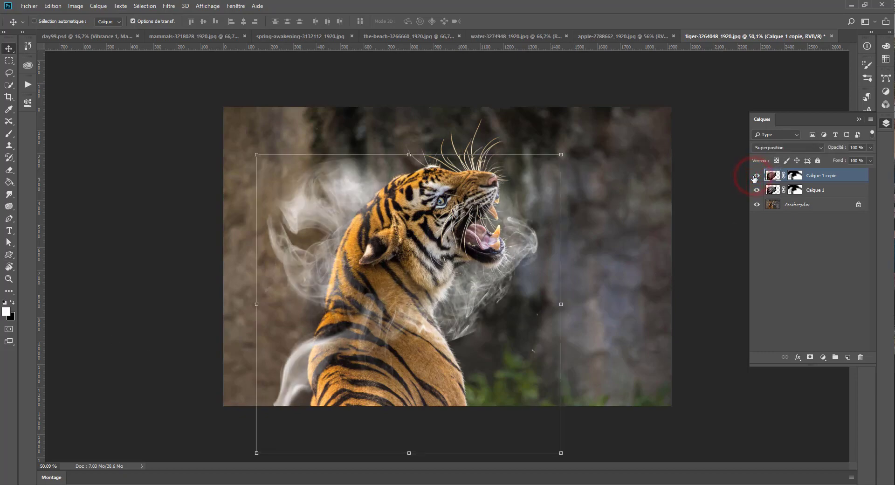
left_click(754, 176)
left_click(753, 177)
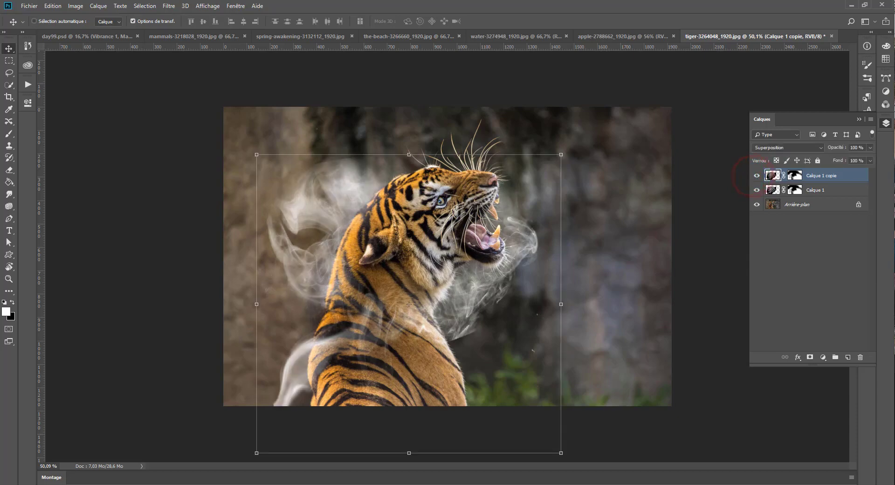
Group the two smoke layers and place a duplicate of the group further right on the photo
left_click(822, 193, "shift")
key("ctrl+g")
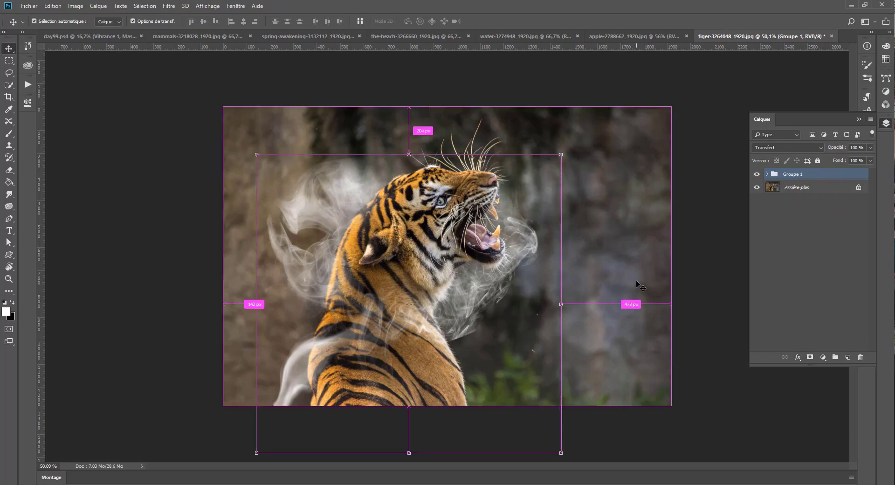
left_click_drag(437, 281, 514, 294, "alt")
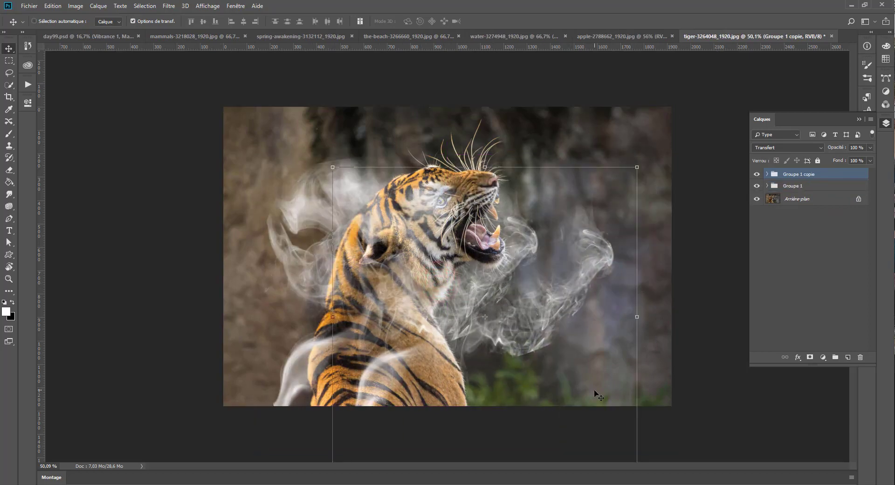
Transform the duplicated group to 110,73 % width and rotate it about -126°, placing its smoke above and in front of the tiger's head
left_click_drag(636, 317, 669, 316)
left_click_drag(512, 293, 444, 250)
left_click_drag(591, 447, 463, 146)
left_click_drag(425, 406, 532, 314)
right_click(509, 286)
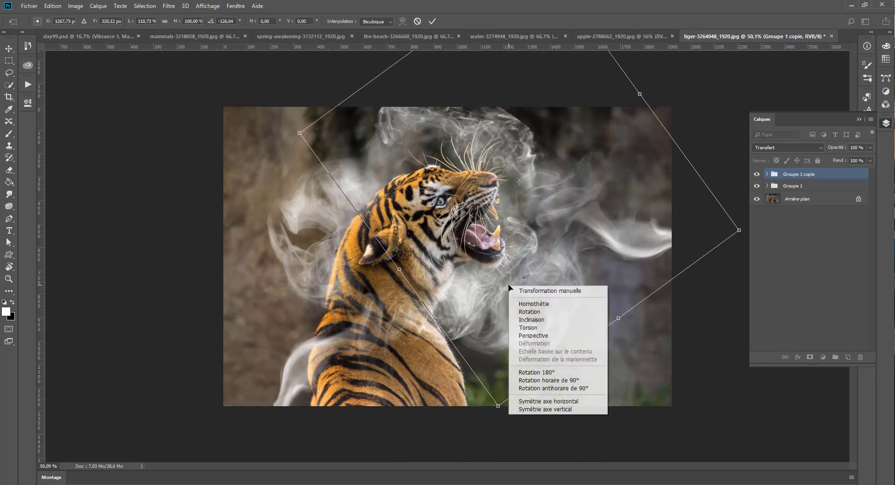
left_click(476, 256)
key("Return")
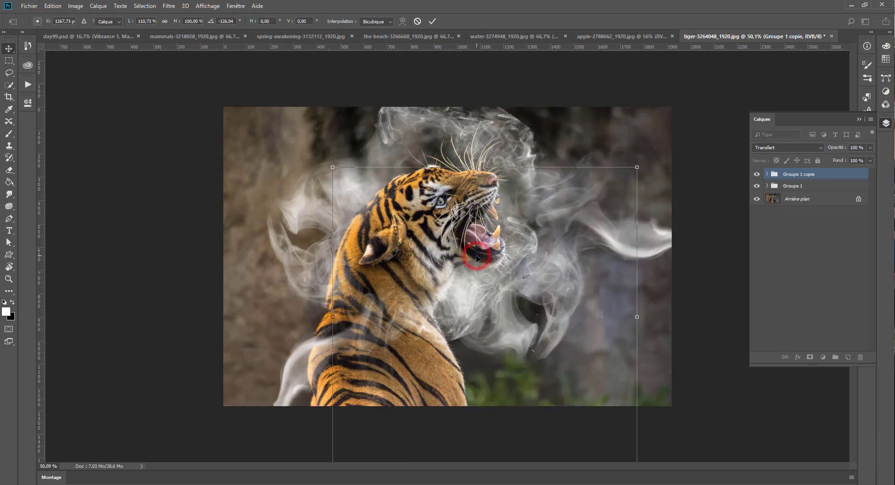
Compare the photo with and without Groupe 1 copie, and delete Calque 1 copie from that group
left_click(761, 173)
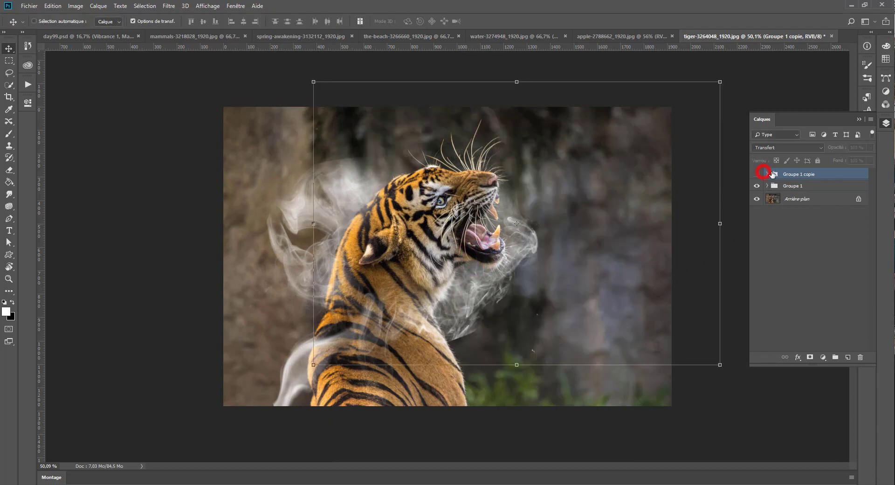
left_click(757, 173)
left_click(767, 174)
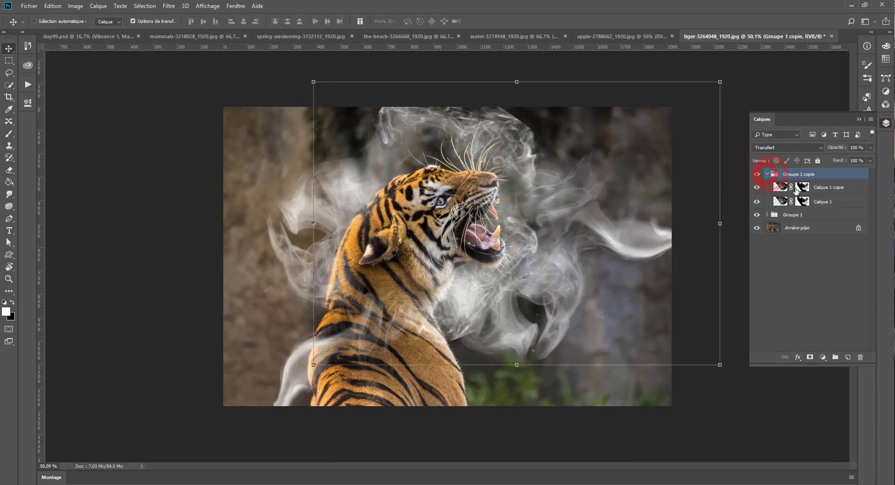
left_click(781, 187)
left_click_drag(782, 212, 859, 357)
Warp the remaining smoke in Groupe 1 copie with Déformation, stretching it outward in front of the tiger's mouth
key("ctrl+t")
right_click(551, 283)
left_click(585, 346)
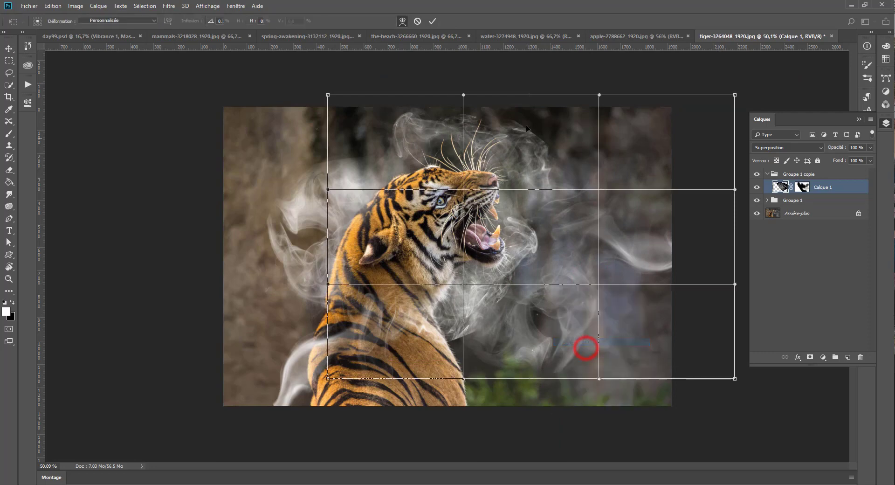
mouse_move(526, 123)
left_mouse_down()
mouse_move(596, 175)
mouse_move(636, 267)
mouse_move(526, 117)
left_mouse_up()
left_click_drag(626, 245, 503, 273)
left_click_drag(485, 93, 764, 124)
left_click_drag(635, 364, 738, 361)
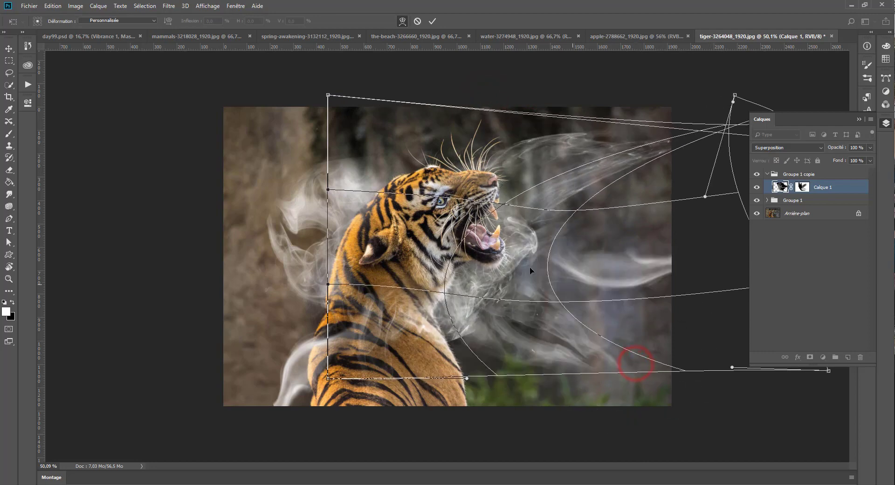
left_click_drag(470, 245, 526, 242)
key("Return")
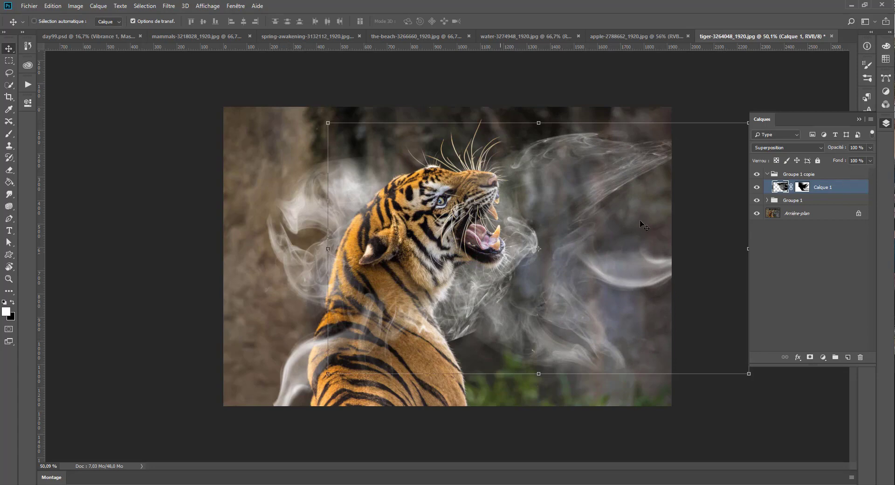
Collapse Groupe 1 copie and add a Niveaux adjustment layer above it
left_click(61, 36)
left_click(778, 37)
left_click(766, 175)
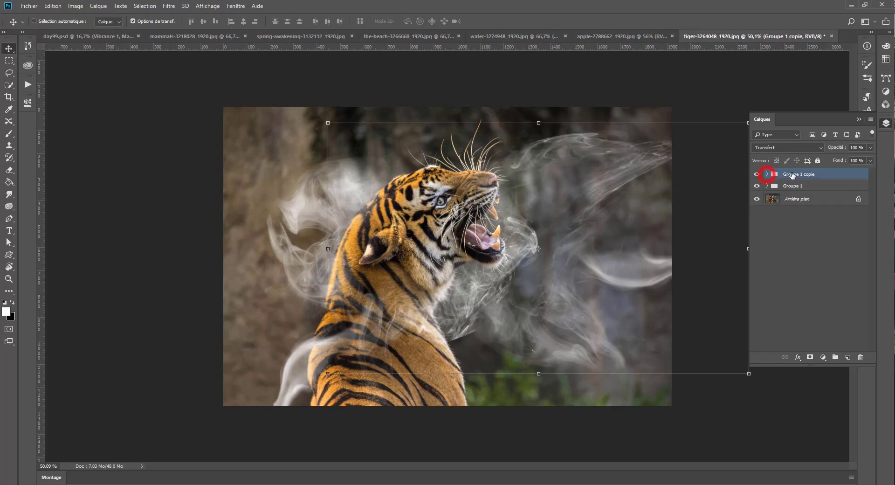
left_click(823, 358)
left_click(810, 232)
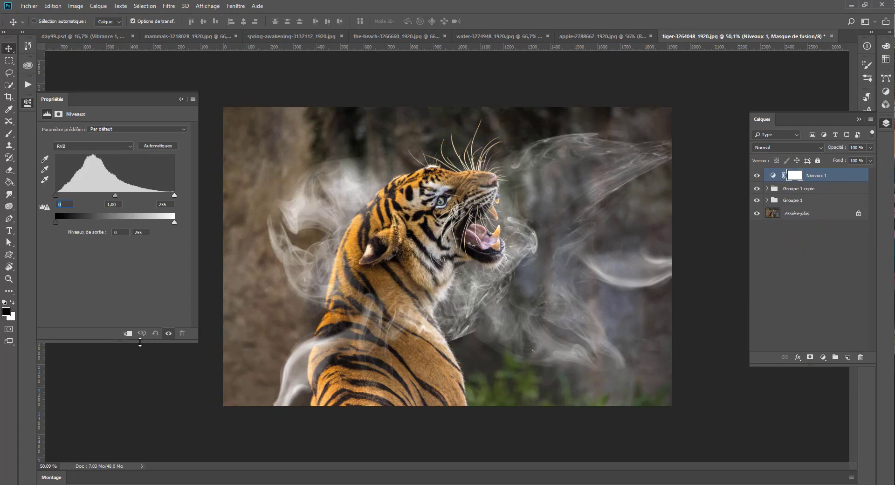
Try clipping the Niveaux adjustment to Groupe 1 copie and shifting its midtones, and release the clipping
left_click(126, 334)
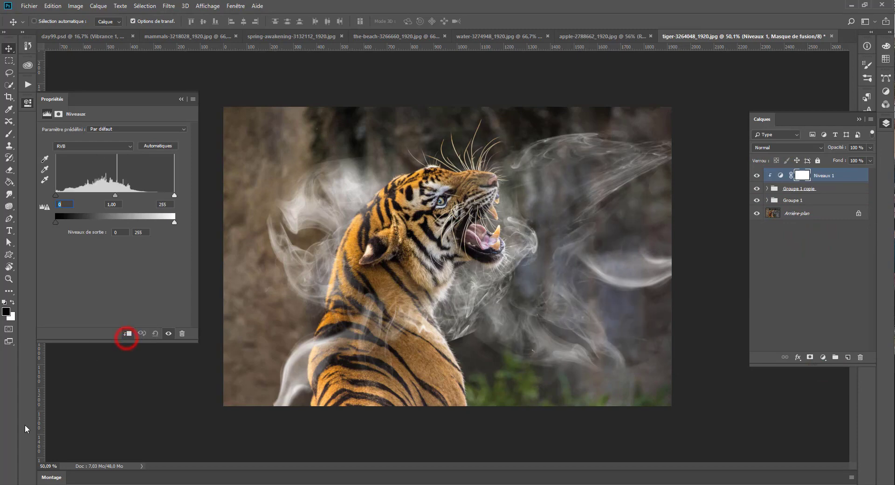
left_click(128, 333)
left_click(128, 334)
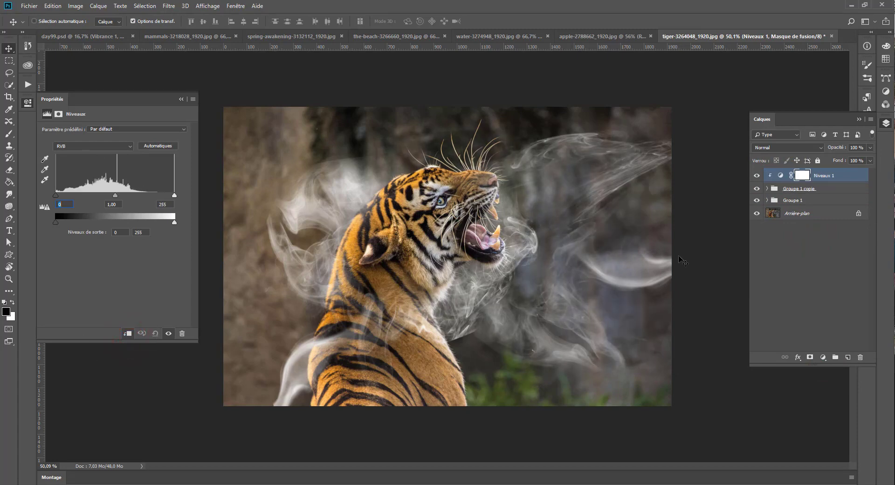
mouse_move(115, 193)
left_mouse_down()
mouse_move(108, 192)
mouse_move(146, 178)
mouse_move(113, 181)
left_mouse_up()
left_click(128, 334)
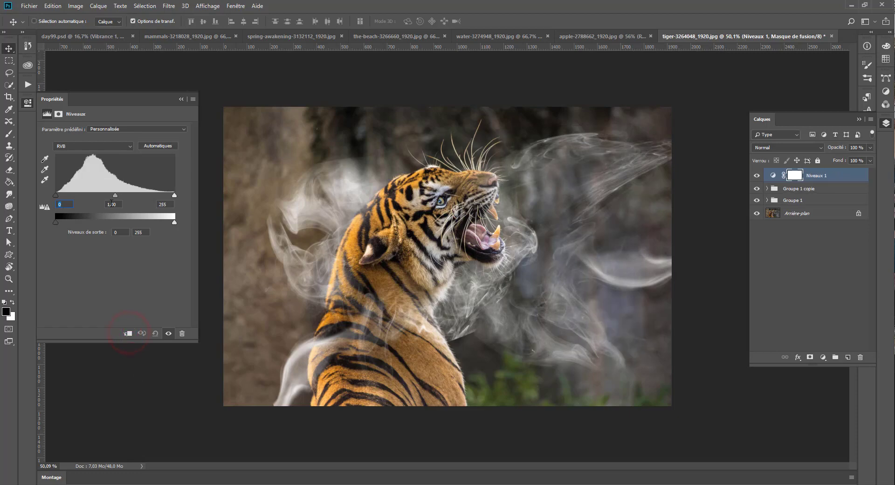
Darken the whole image by setting the Niveaux midtones to 0,87, and select both smoke groups
mouse_move(115, 194)
left_mouse_down()
mouse_move(98, 194)
mouse_move(122, 194)
left_mouse_up()
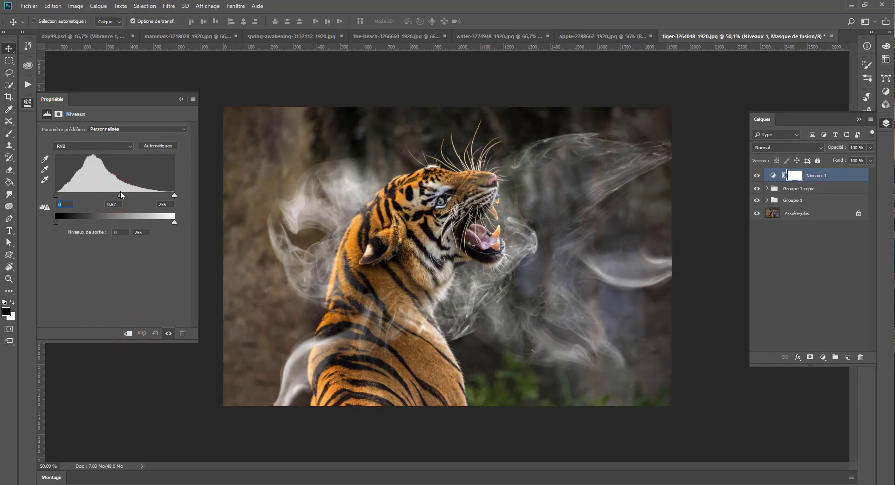
left_click(791, 188)
left_click(794, 200, "ctrl")
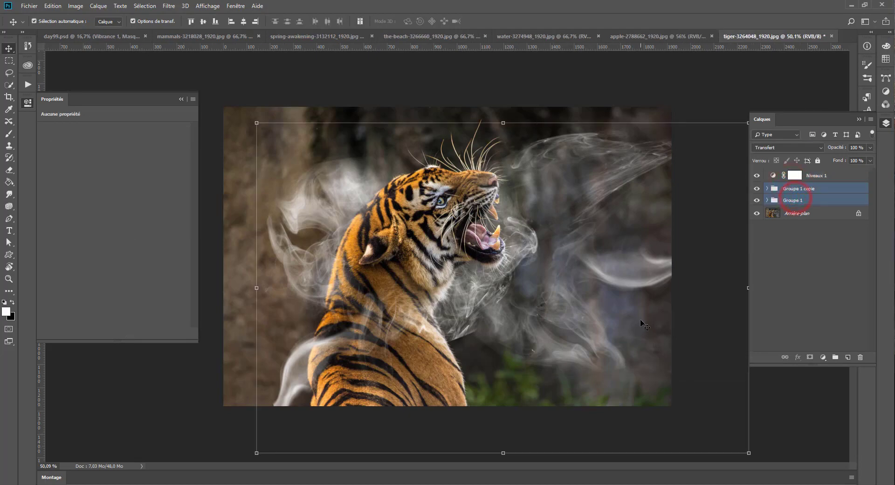
Combine both smoke groups into one group, and merge a duplicate of it into a single layer with the original group hidden
key("ctrl+g")
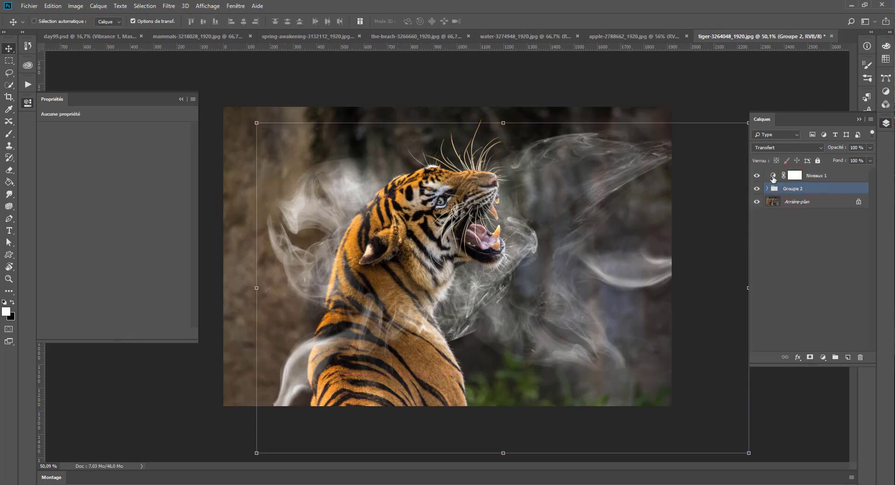
key("ctrl+j")
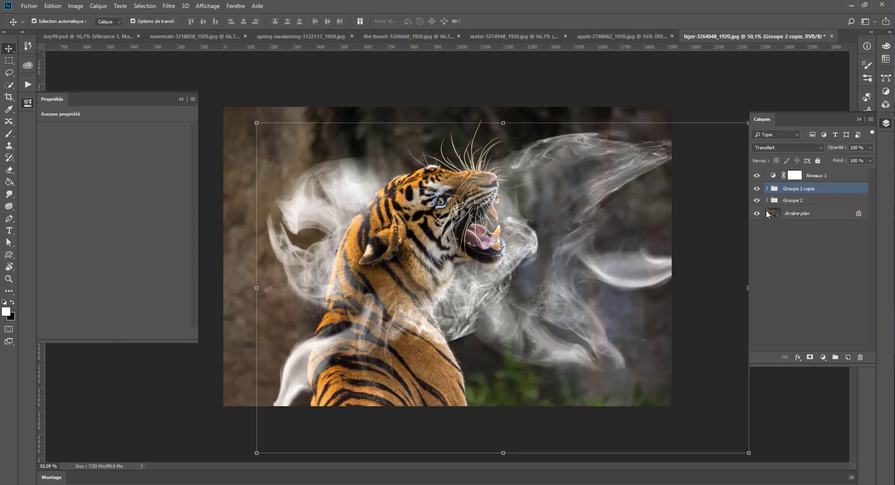
left_click(756, 199)
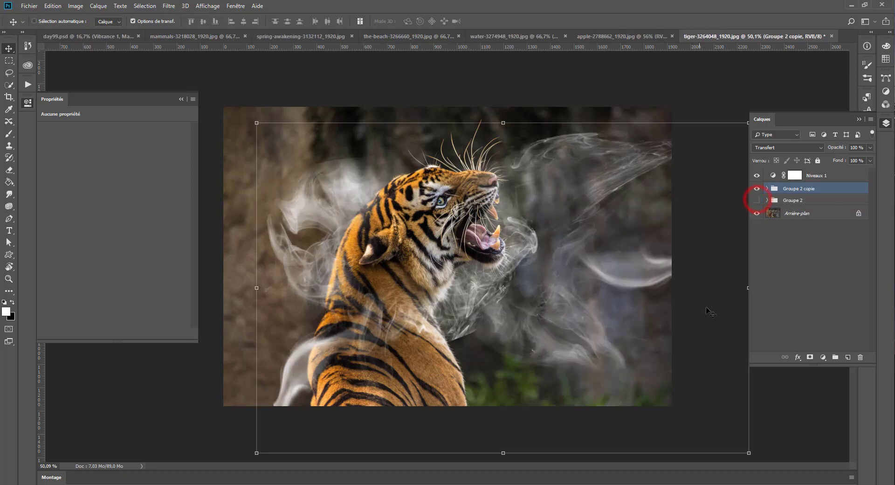
key("ctrl+e")
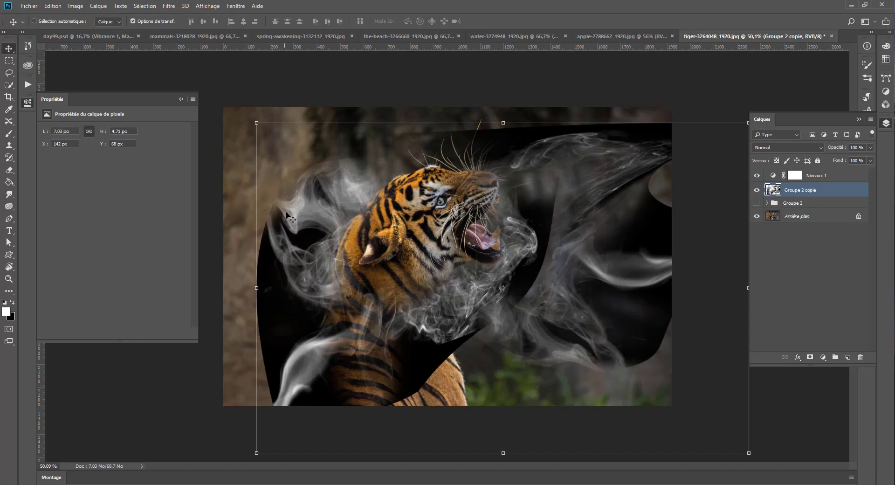
Set the merged smoke layer's blend mode to Superposition and compare the image with and without the smoke
left_click(772, 148)
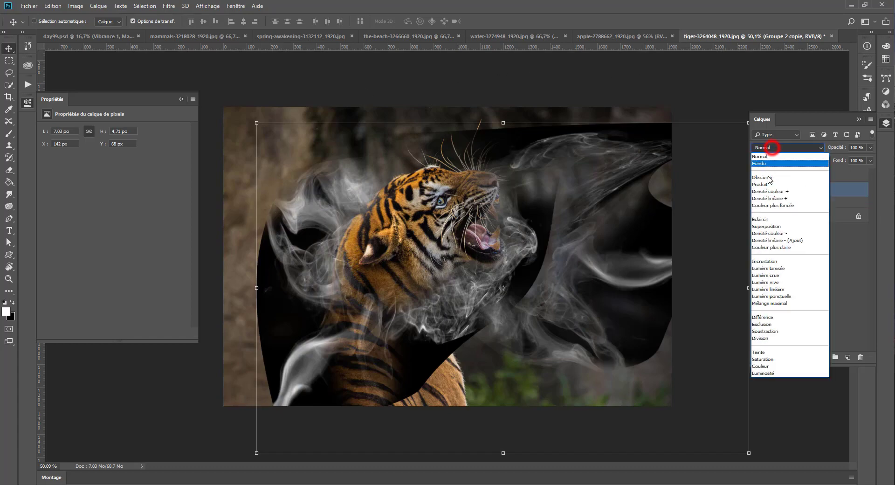
left_click(764, 225)
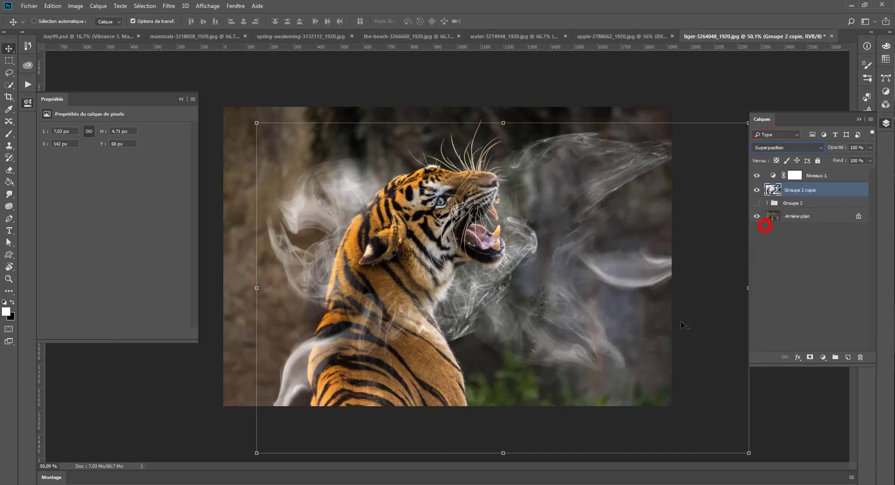
left_click(755, 189)
left_click(756, 189)
left_click(756, 189)
left_click(757, 190)
left_click(757, 189)
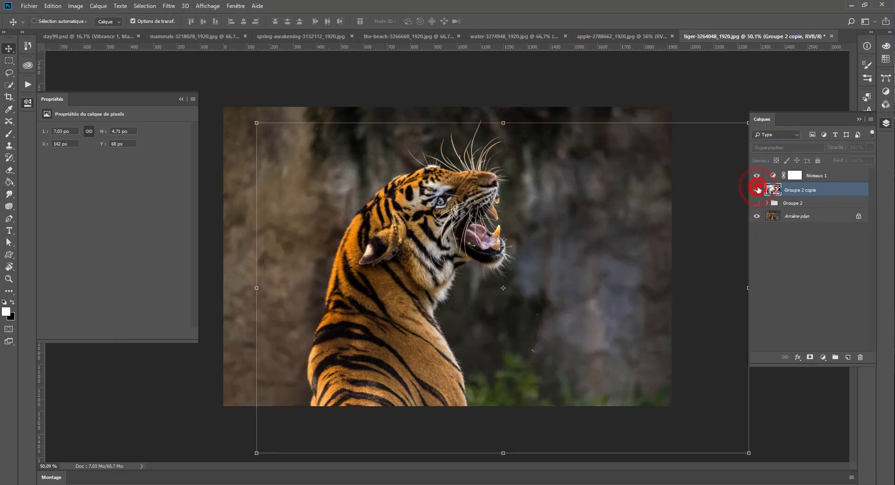
left_click(757, 189)
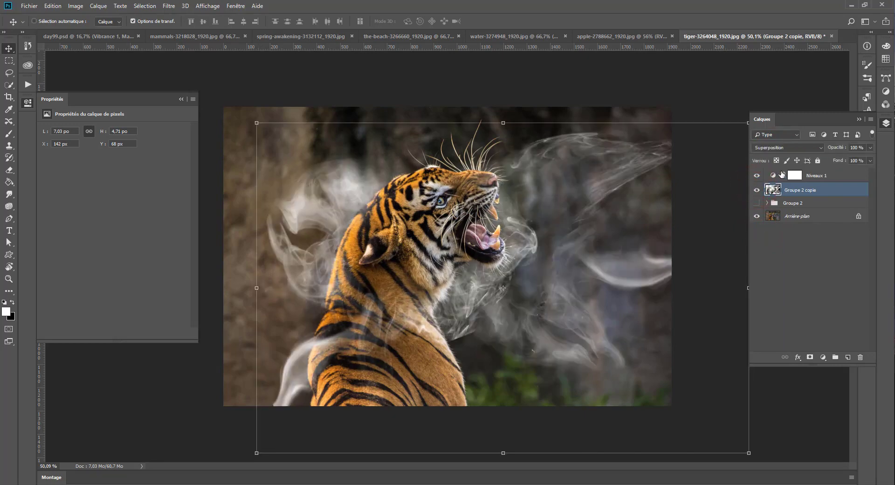
Clip the Niveaux adjustment to the merged smoke layer and adjust its midtones, ending at 0,87
left_click(797, 175)
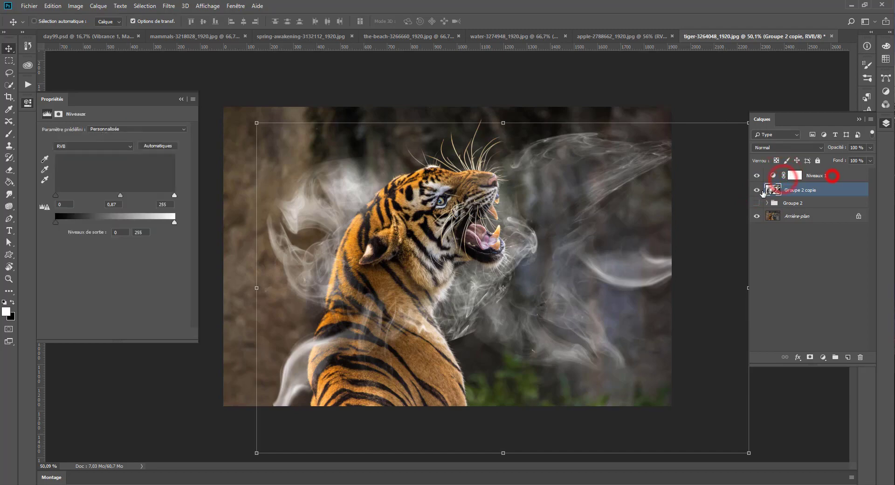
left_click(127, 333)
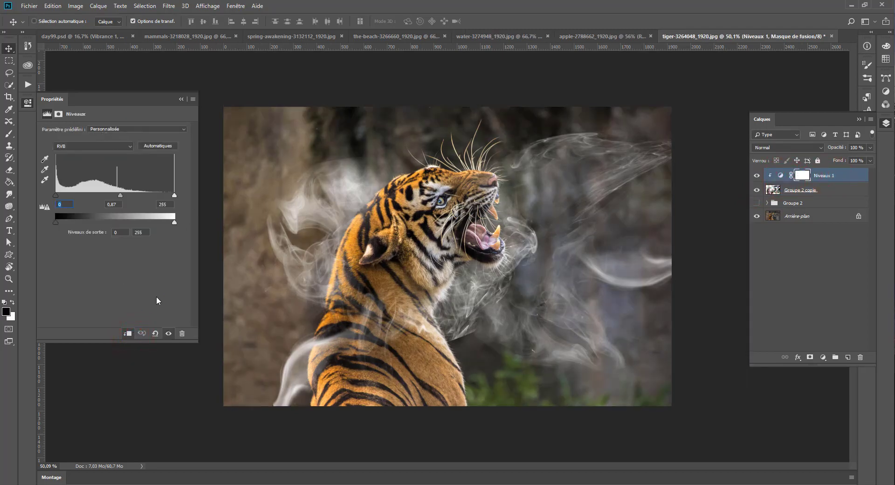
mouse_move(119, 195)
left_mouse_down()
mouse_move(111, 193)
mouse_move(146, 194)
mouse_move(76, 194)
mouse_move(163, 188)
mouse_move(97, 191)
mouse_move(109, 188)
left_mouse_up()
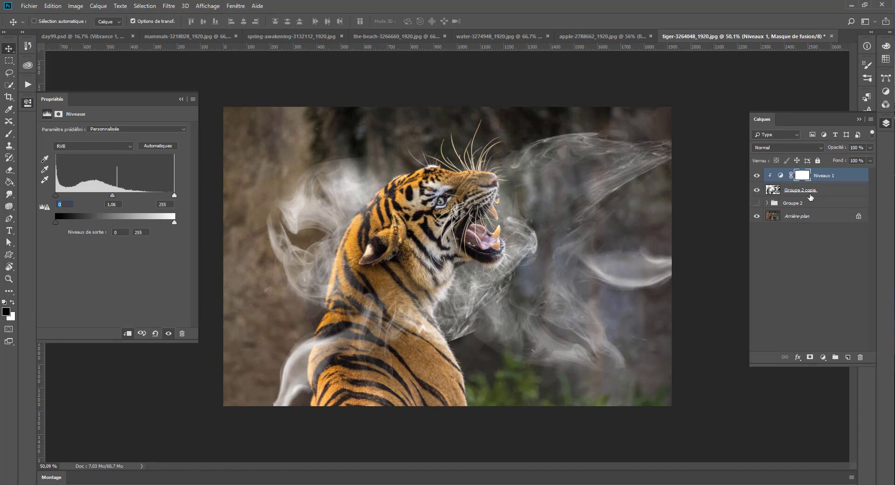
left_click(113, 197)
mouse_move(116, 195)
left_mouse_down()
mouse_move(170, 191)
mouse_move(79, 184)
mouse_move(29, 169)
mouse_move(127, 192)
left_mouse_up()
left_click_drag(116, 193, 120, 195)
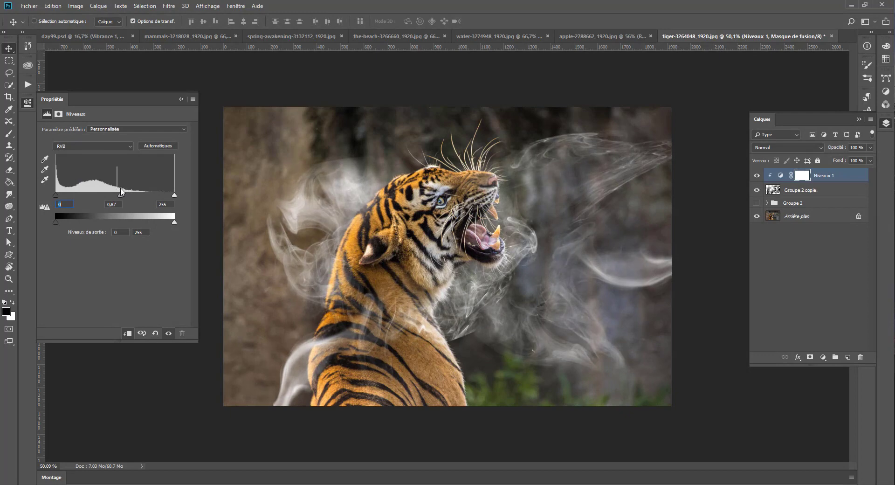